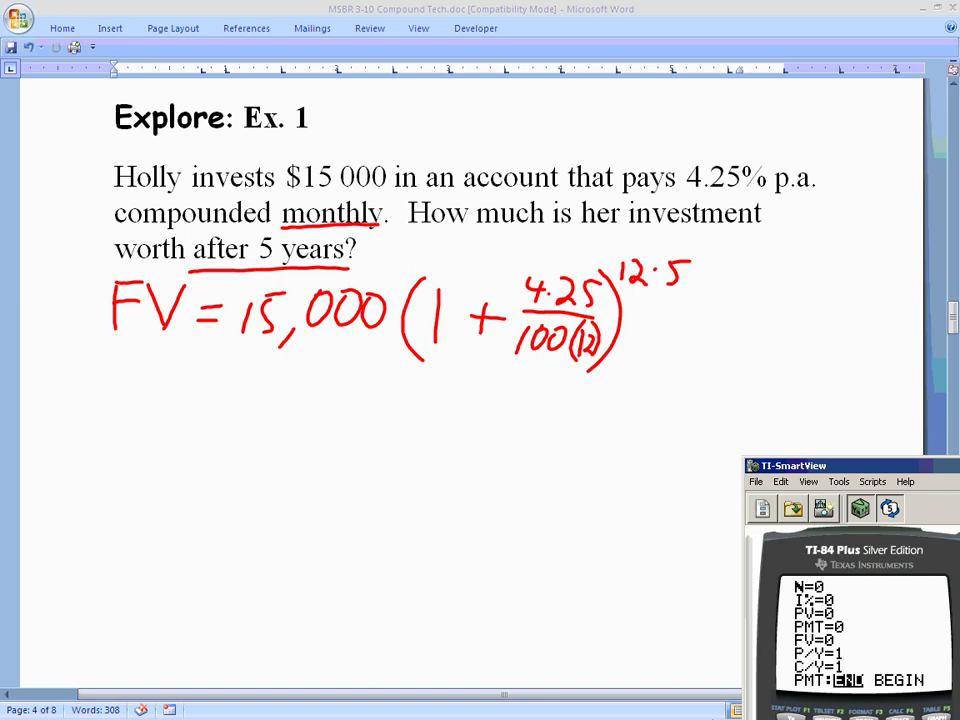
- Clear the handwritten annotations from the page and set N to 5*12 in the TI-SmartView calculator's finance solver
key(Escape)
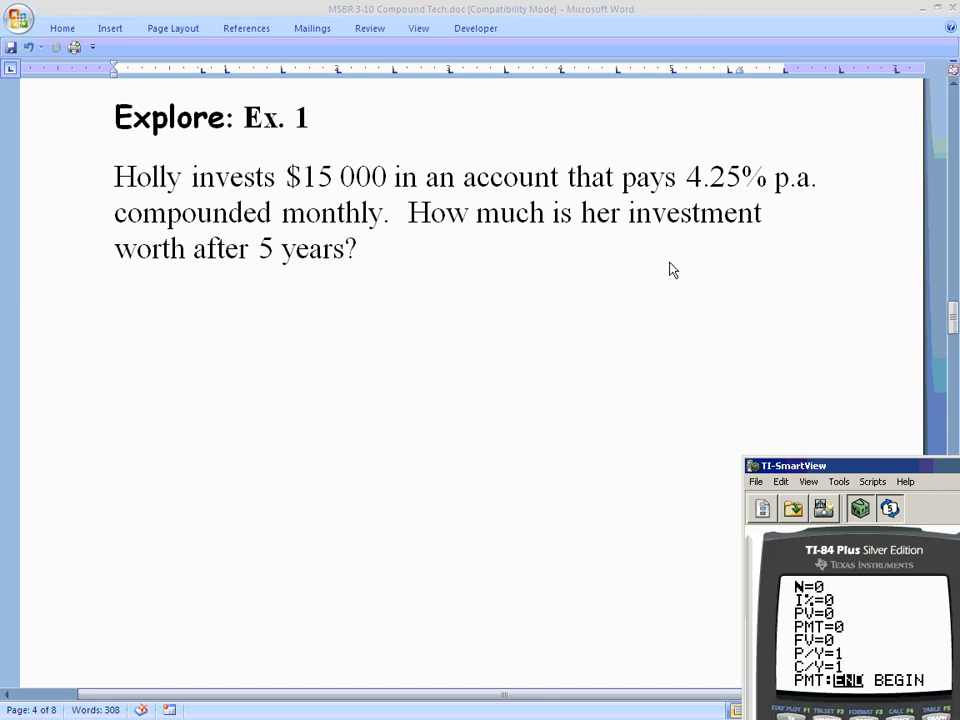
drag(864, 472, 588, 125)
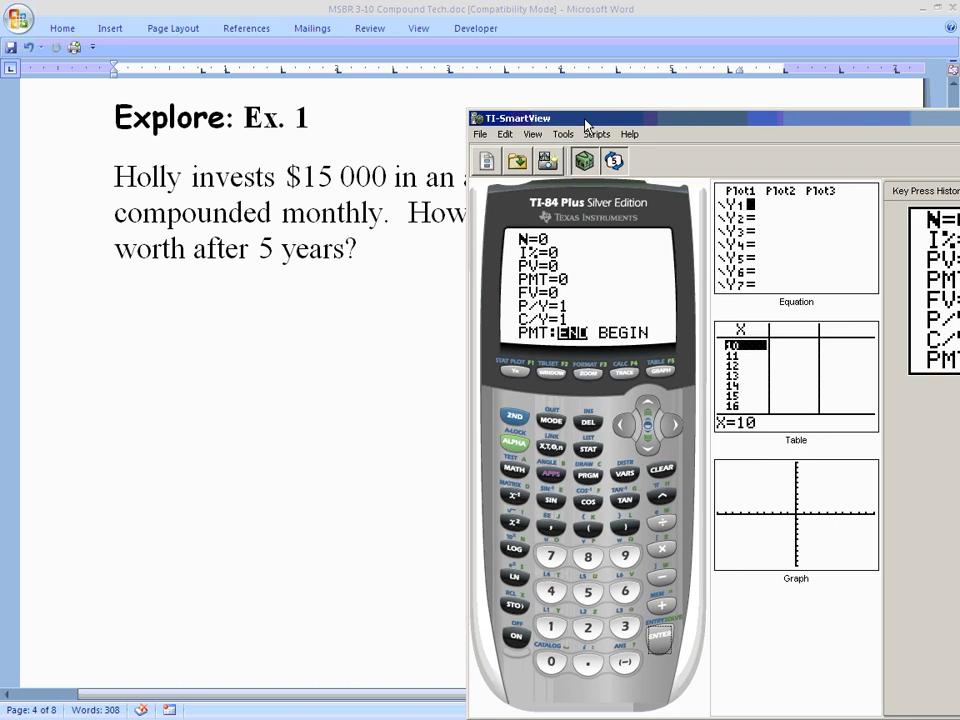
click(589, 593)
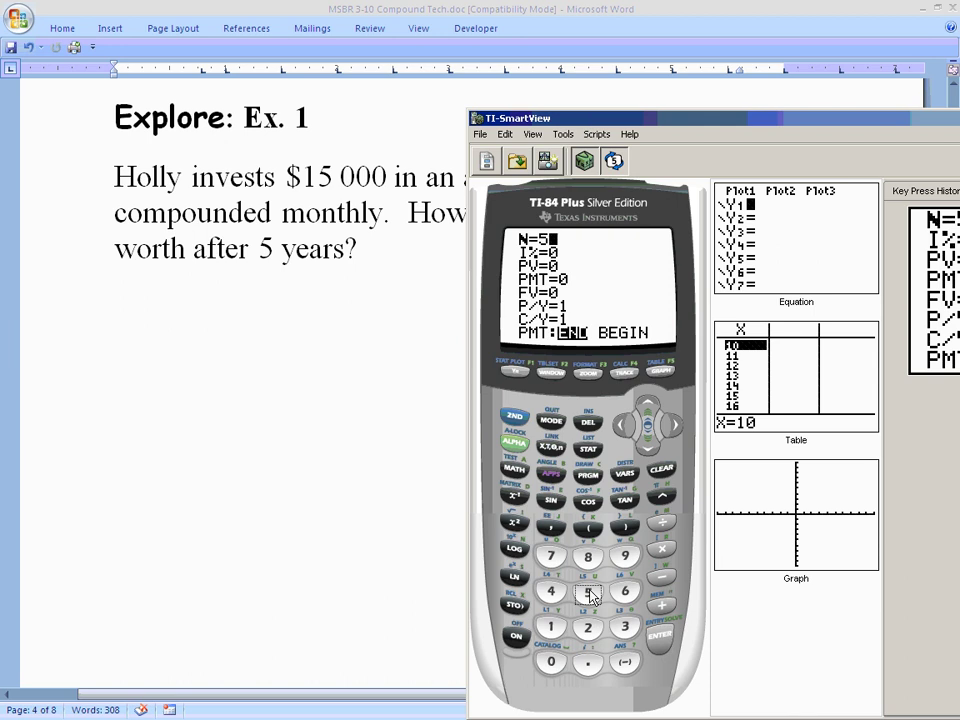
click(664, 553)
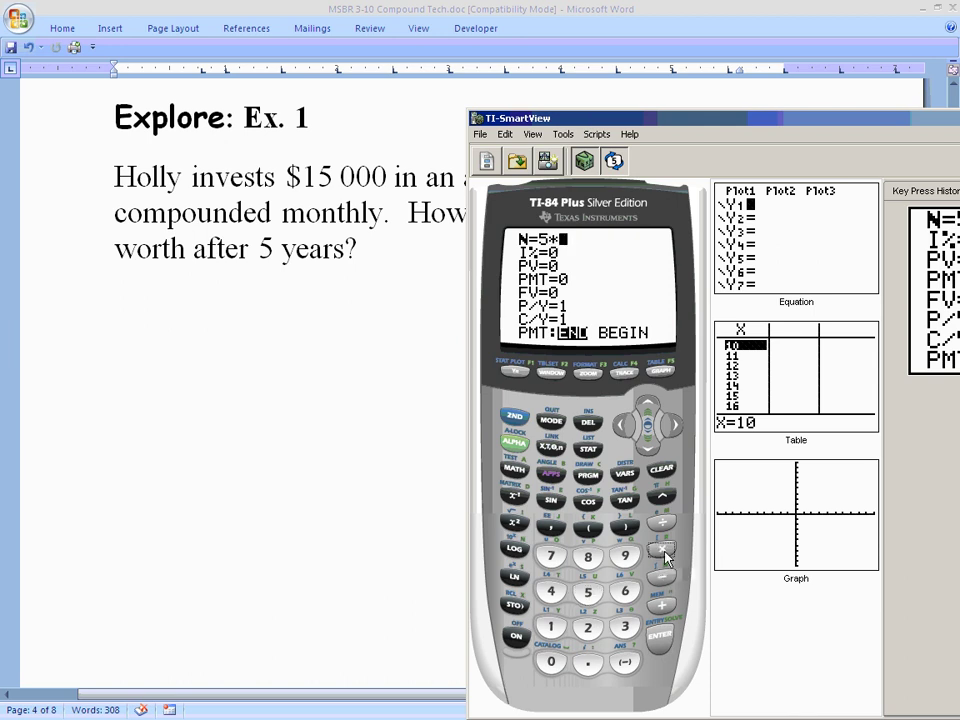
click(550, 627)
click(589, 629)
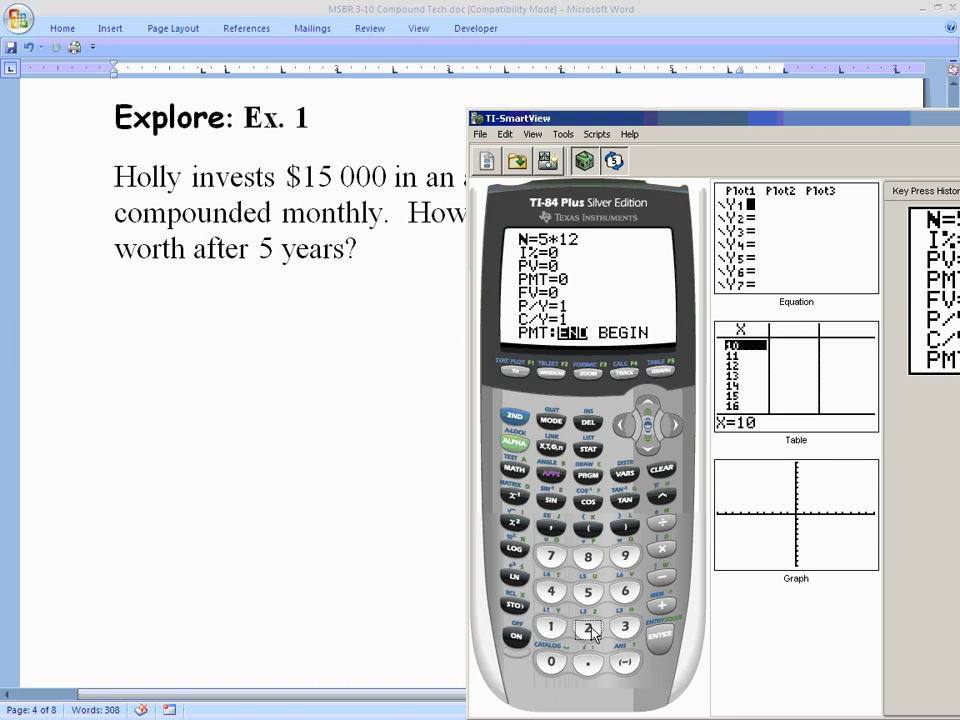
click(659, 638)
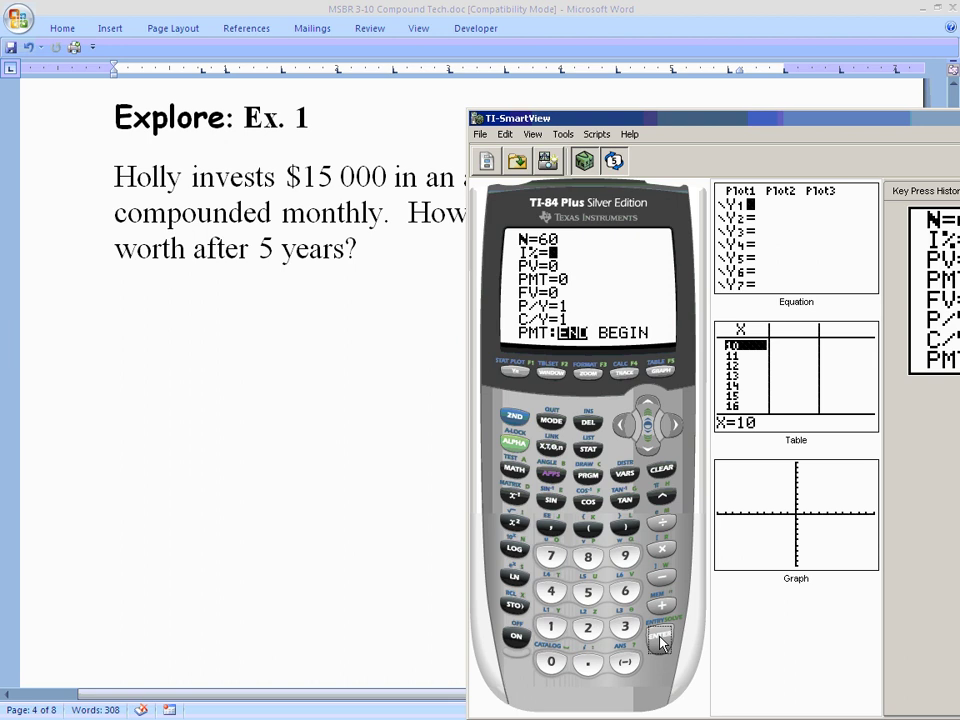
- Set the annual interest rate I% to 4.25, keeping more of the Ex. 1 problem text uncovered
drag(757, 120, 849, 83)
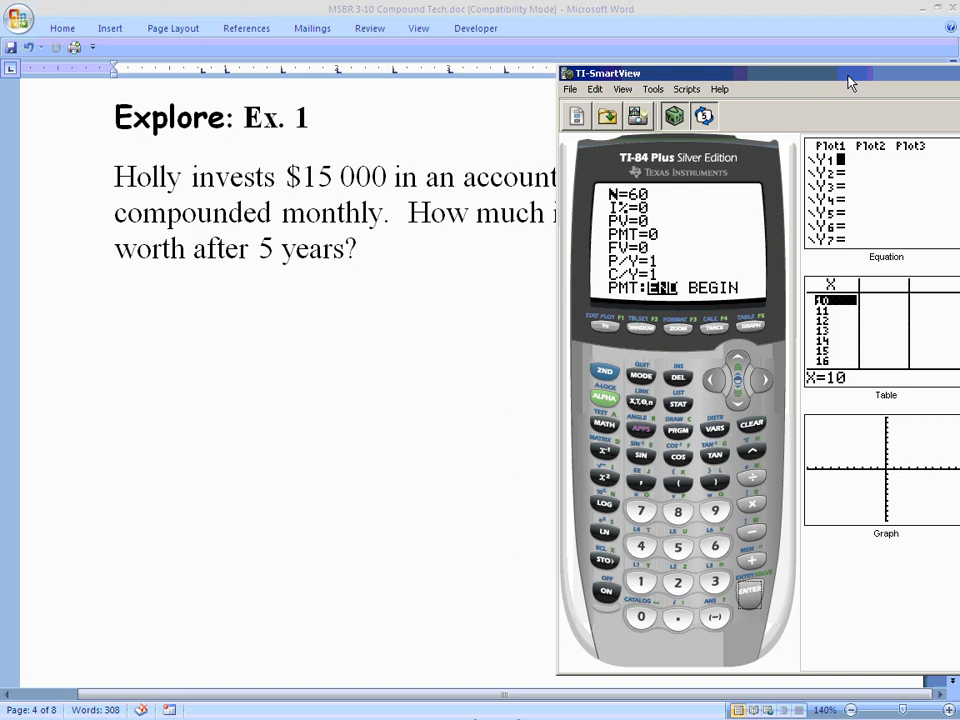
click(641, 549)
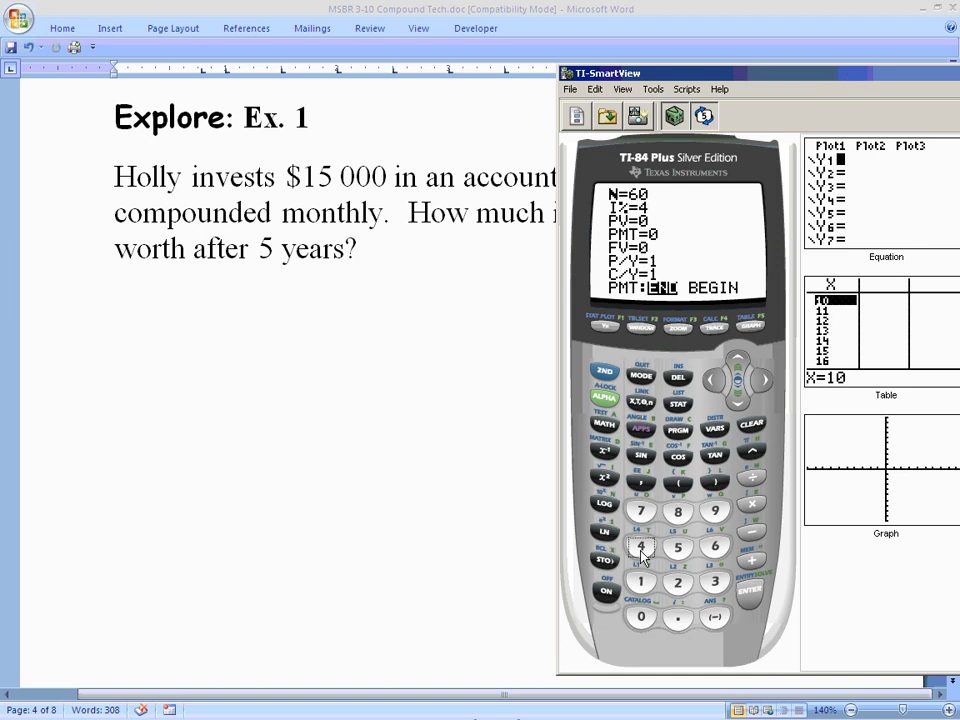
click(678, 621)
click(678, 583)
click(678, 550)
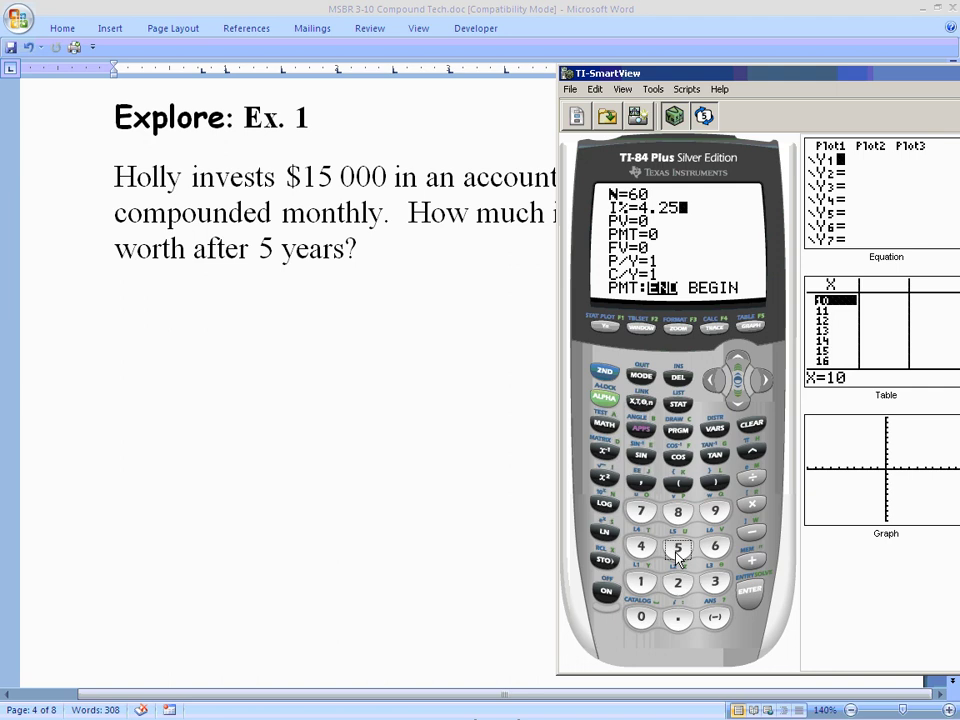
- Set the present value PV to -15000 in the finance solver
click(737, 412)
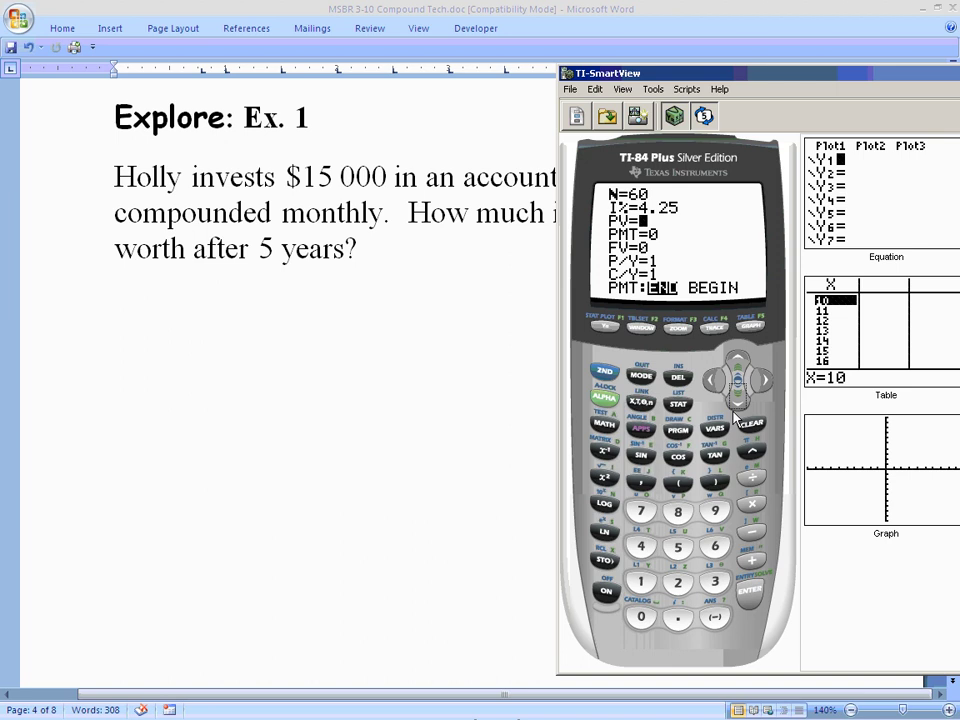
click(640, 585)
click(713, 386)
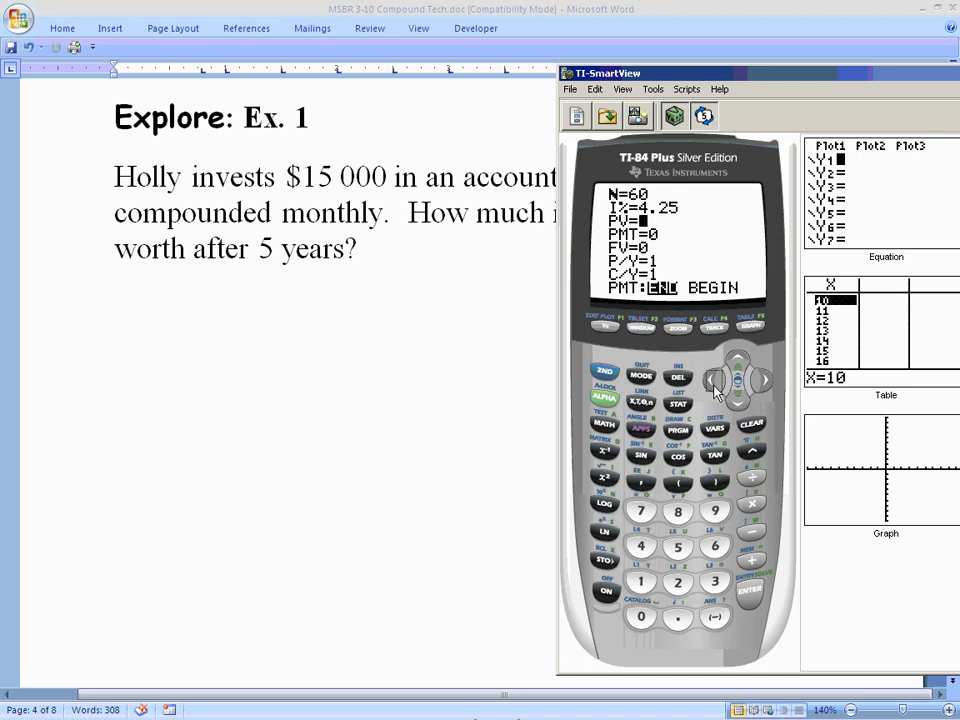
click(715, 617)
click(640, 582)
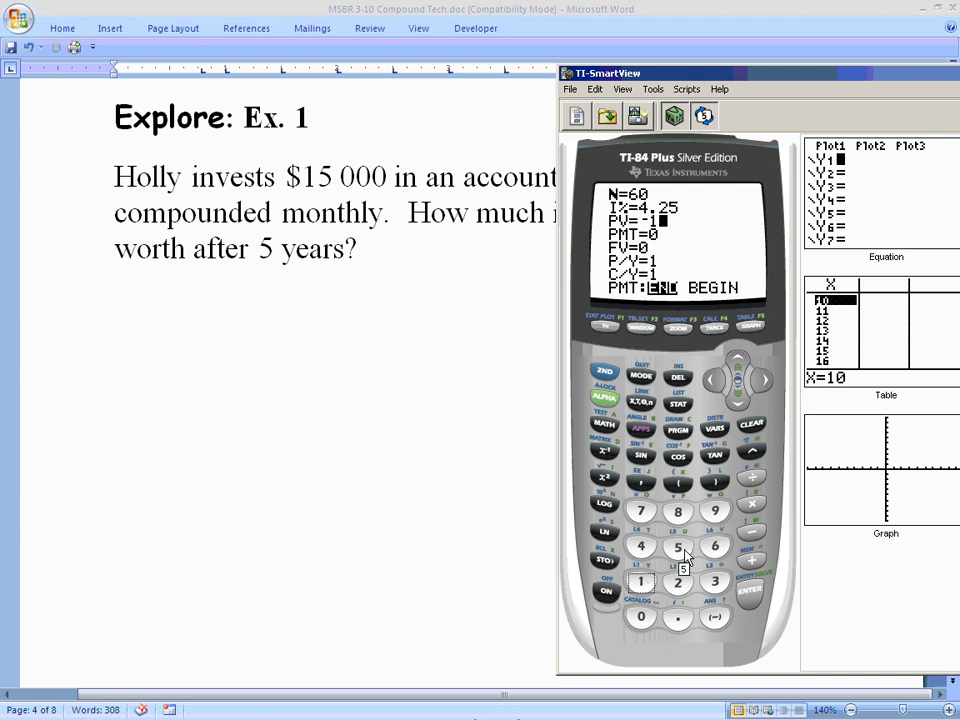
click(678, 548)
click(642, 618)
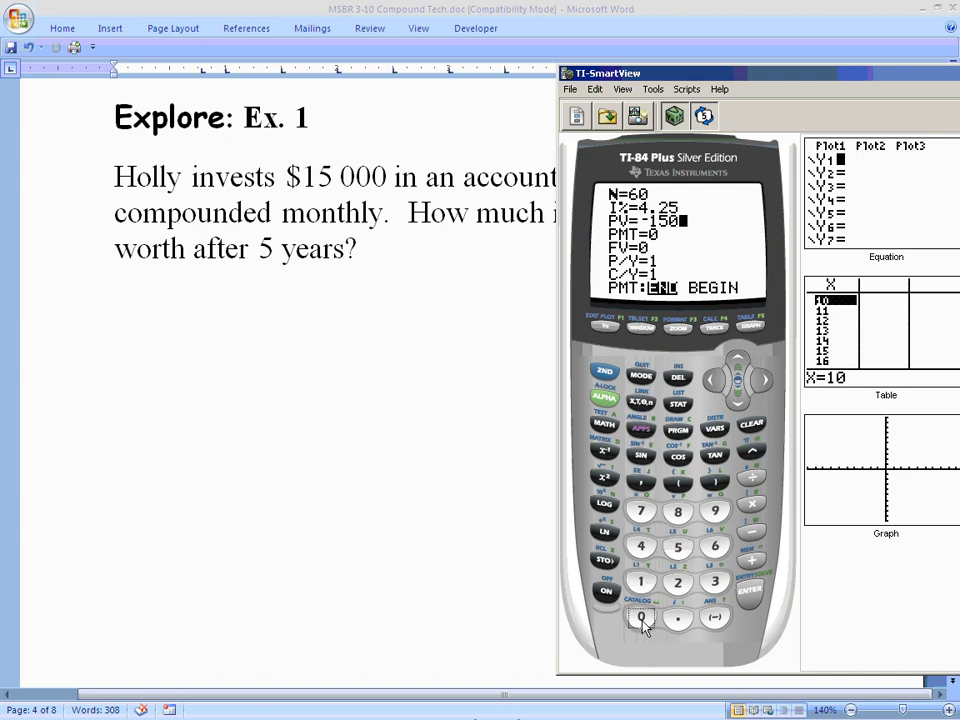
click(642, 618)
click(642, 618)
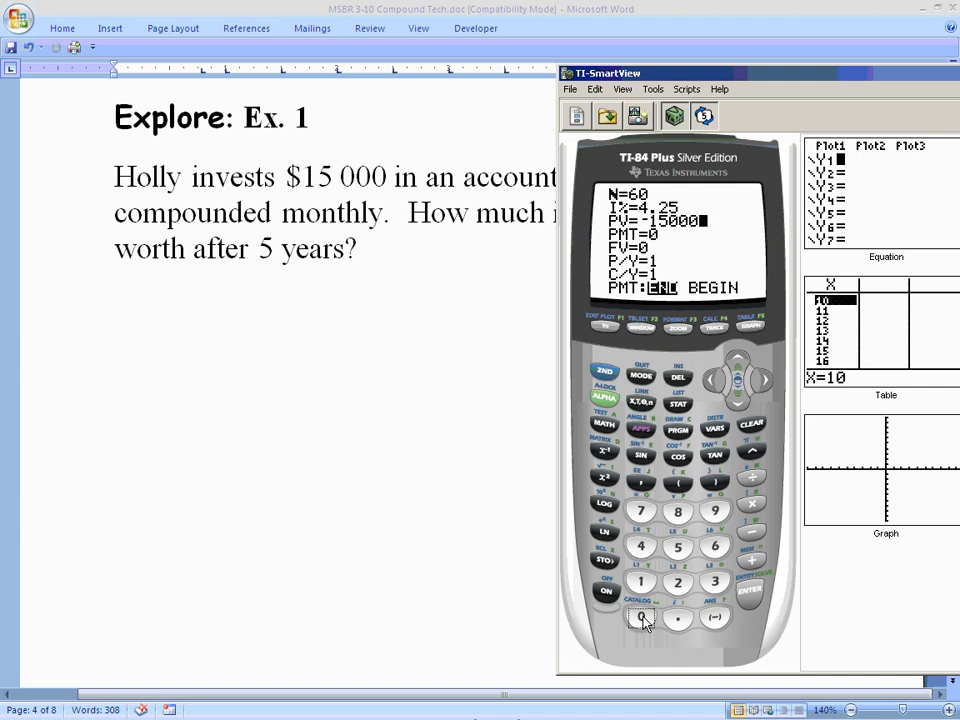
- Leave the payment and future value as they are and set P/Y and C/Y to 12 for monthly compounding
click(738, 400)
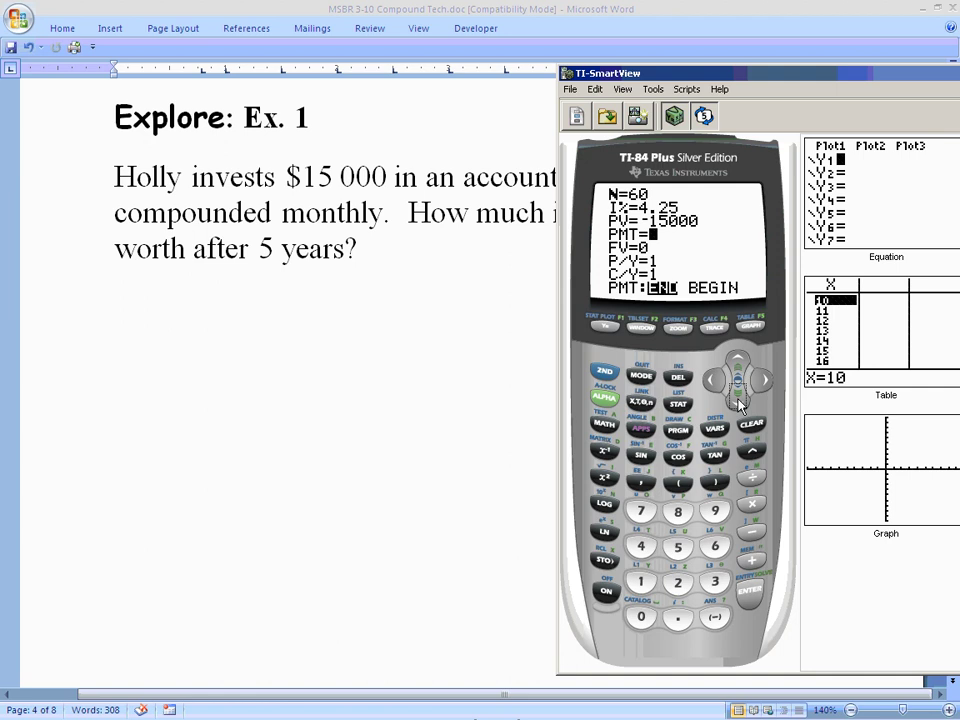
click(740, 405)
click(743, 408)
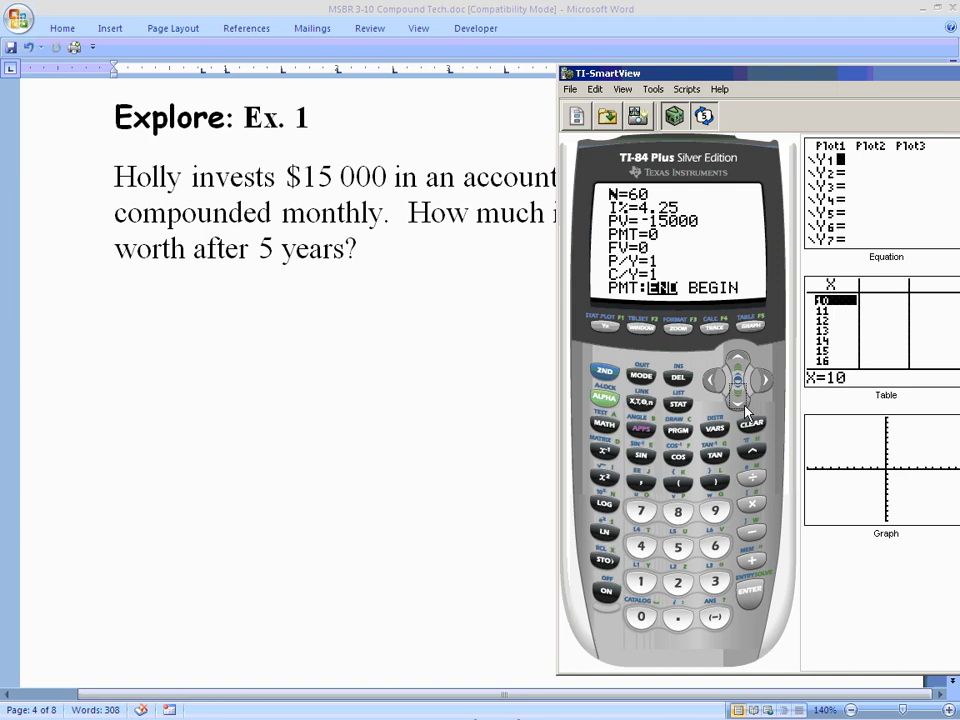
text(1)
click(679, 584)
click(750, 592)
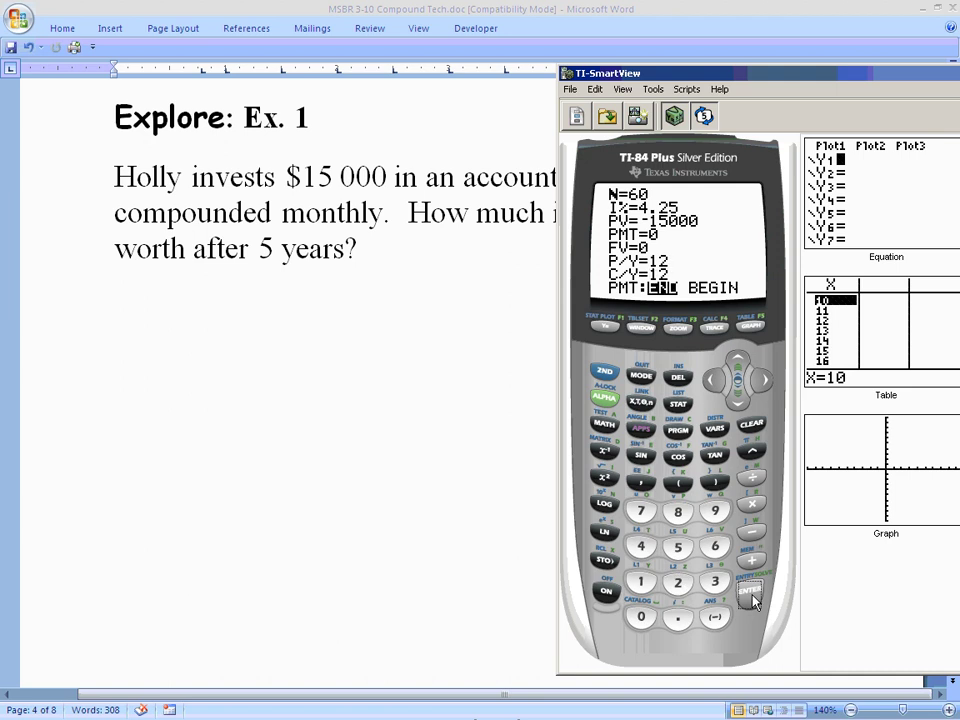
- Solve for the future value FV of the Ex. 1 investment
click(738, 362)
click(738, 362)
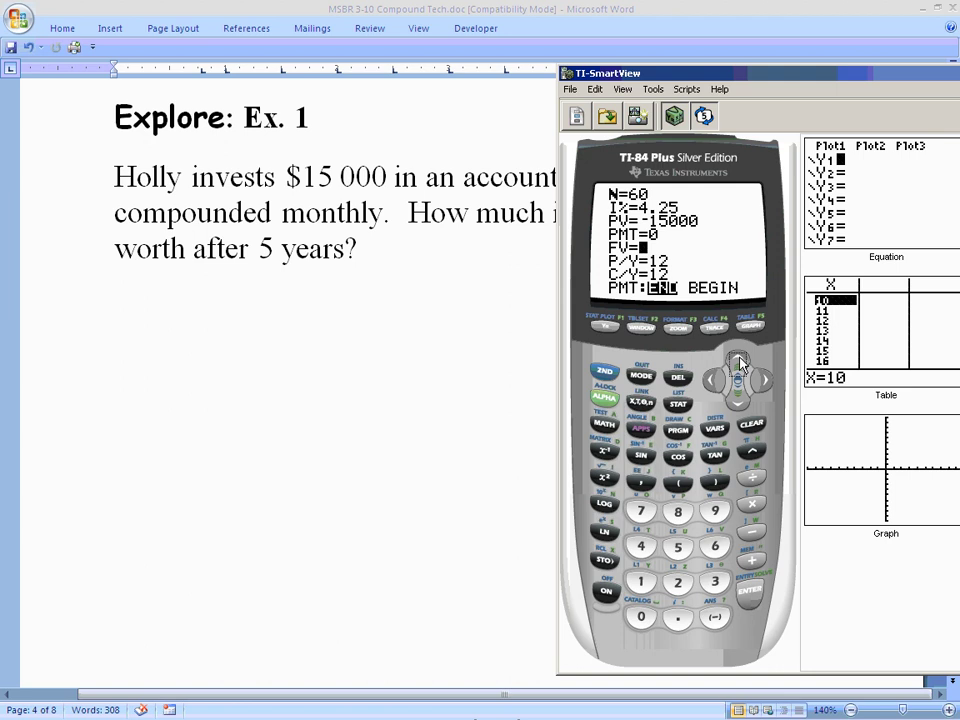
click(605, 400)
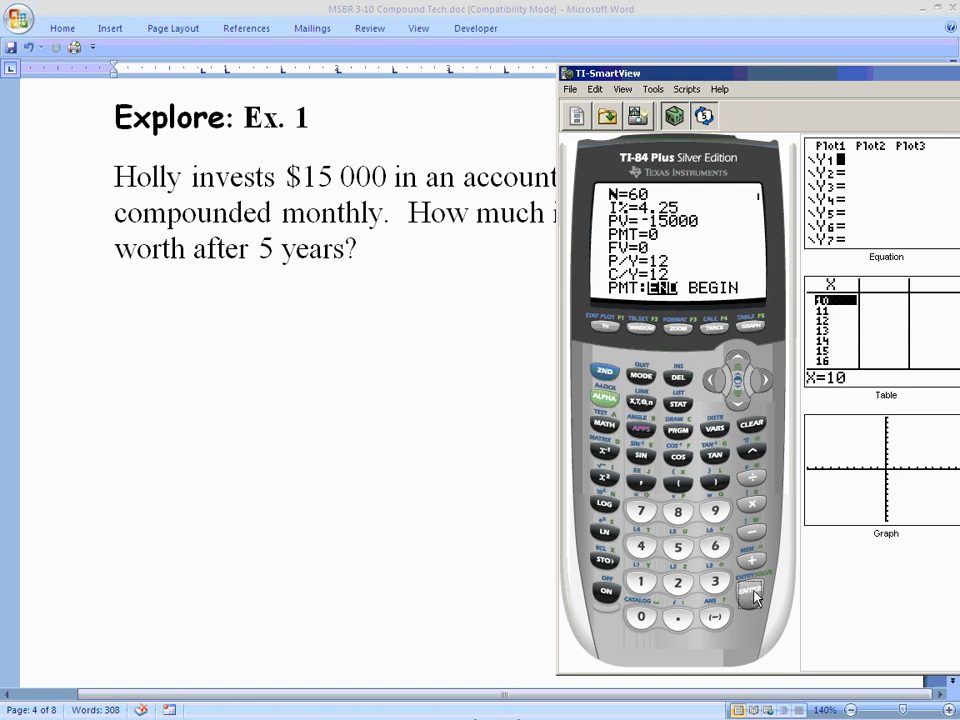
click(750, 592)
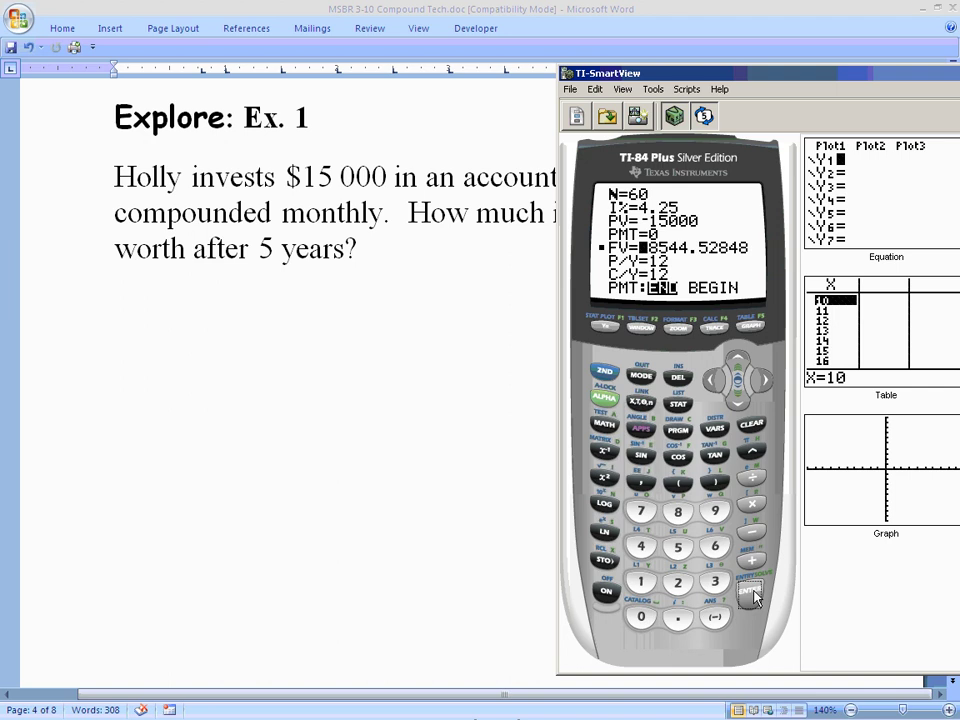
- Move the calculator out of the way and bring the Explore Ex. 2 problem into view in the Word document
drag(777, 80, 829, 482)
drag(953, 323, 954, 388)
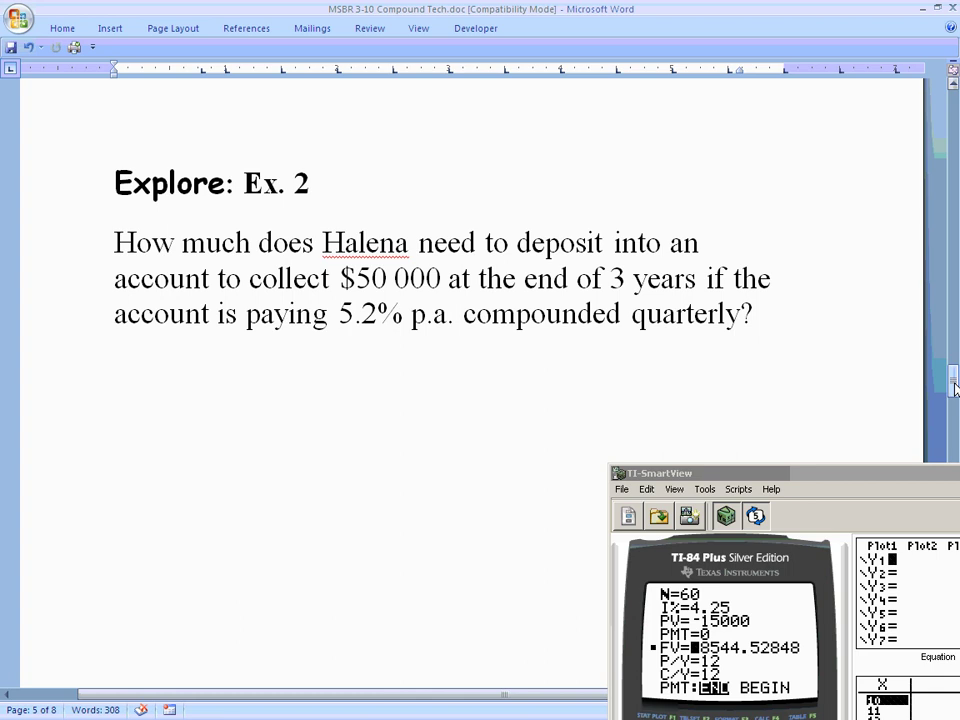
drag(955, 388, 955, 385)
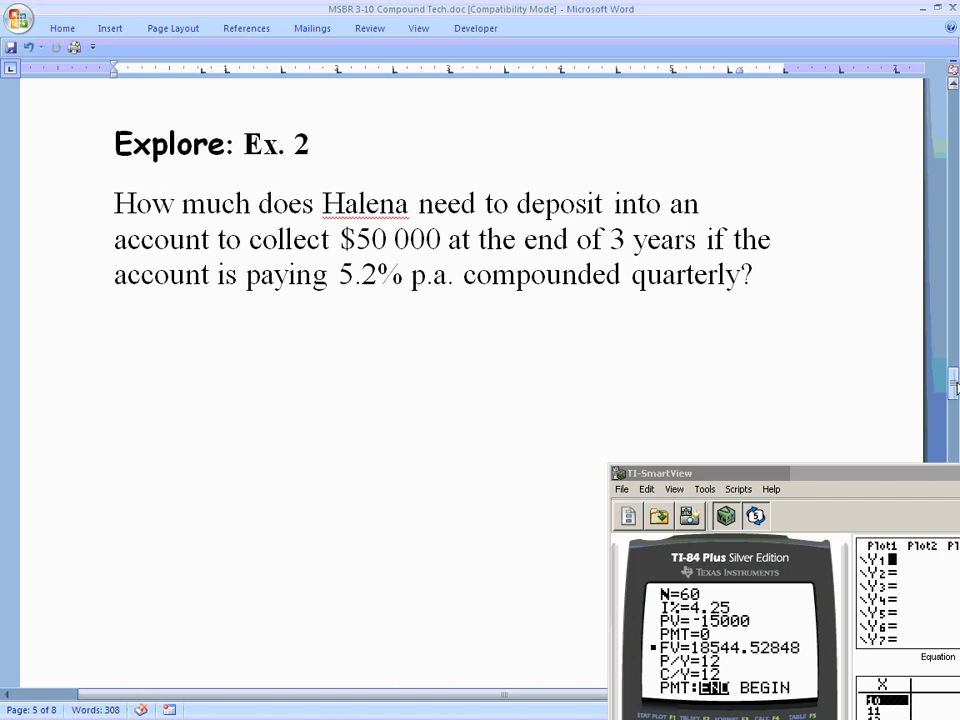
- Bring the whole calculator back into view and set N to 3*4 for the Ex. 2 problem
drag(779, 481, 857, 117)
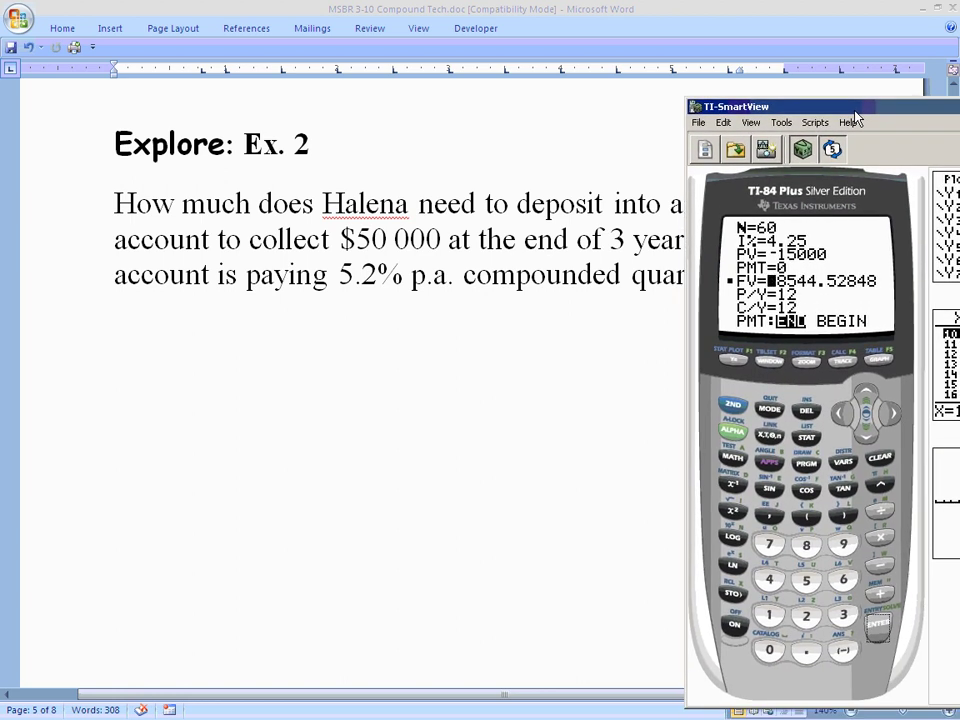
click(866, 402)
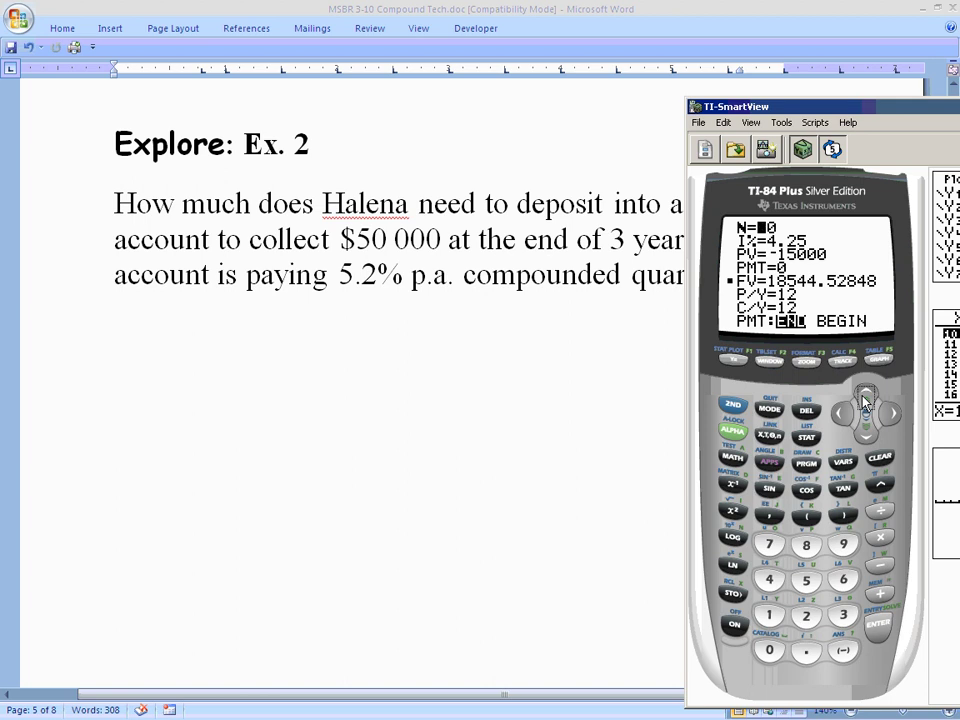
drag(841, 110, 836, 380)
text(60)
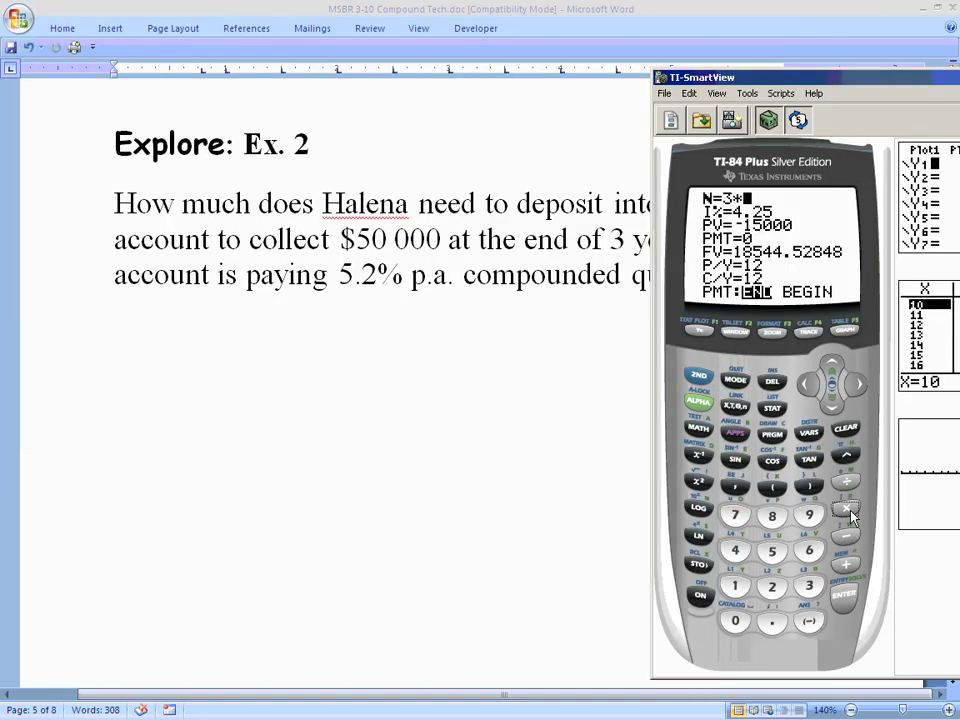
click(737, 553)
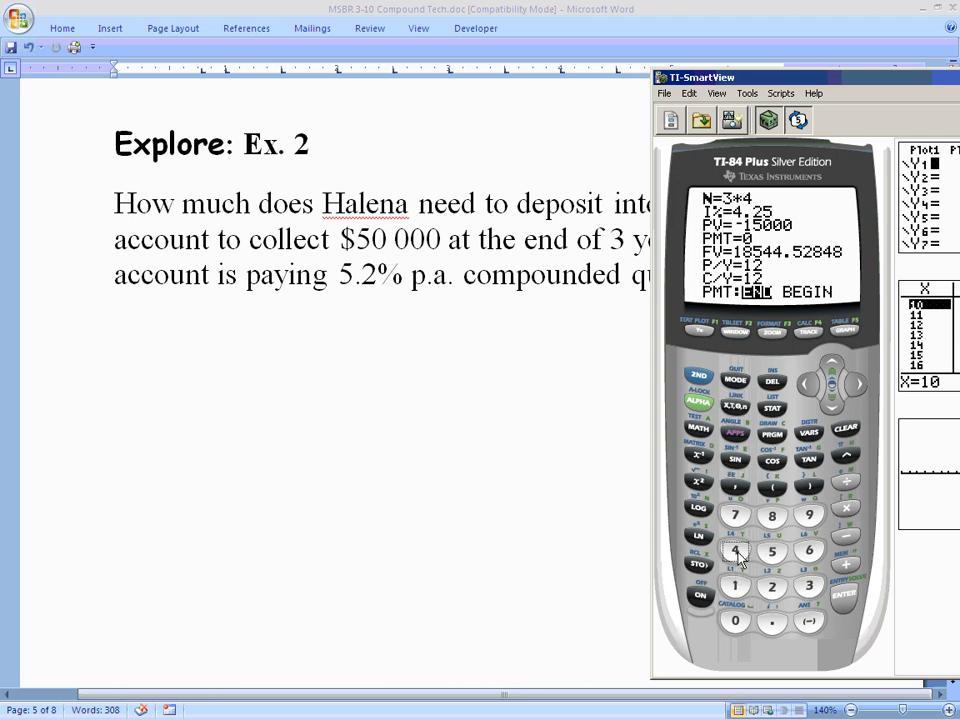
click(842, 598)
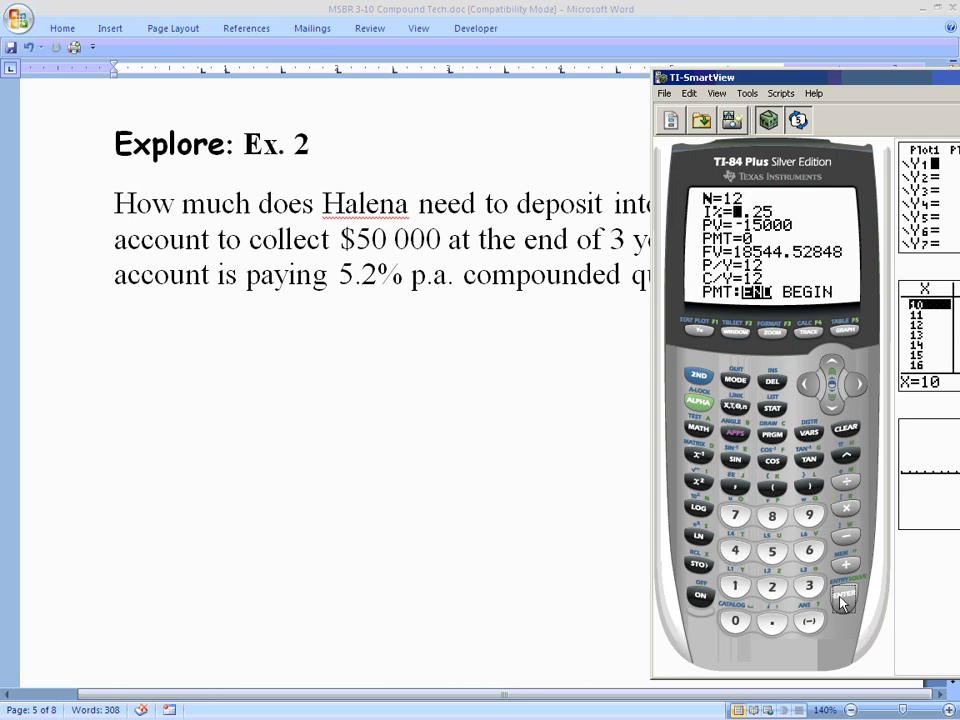
- Set the interest rate I% to 5.2, shifting the calculator slightly off the problem text
mouse_move(852, 82)
mouse_down()
mouse_move(843, 226)
mouse_move(847, 93)
mouse_move(863, 67)
mouse_up()
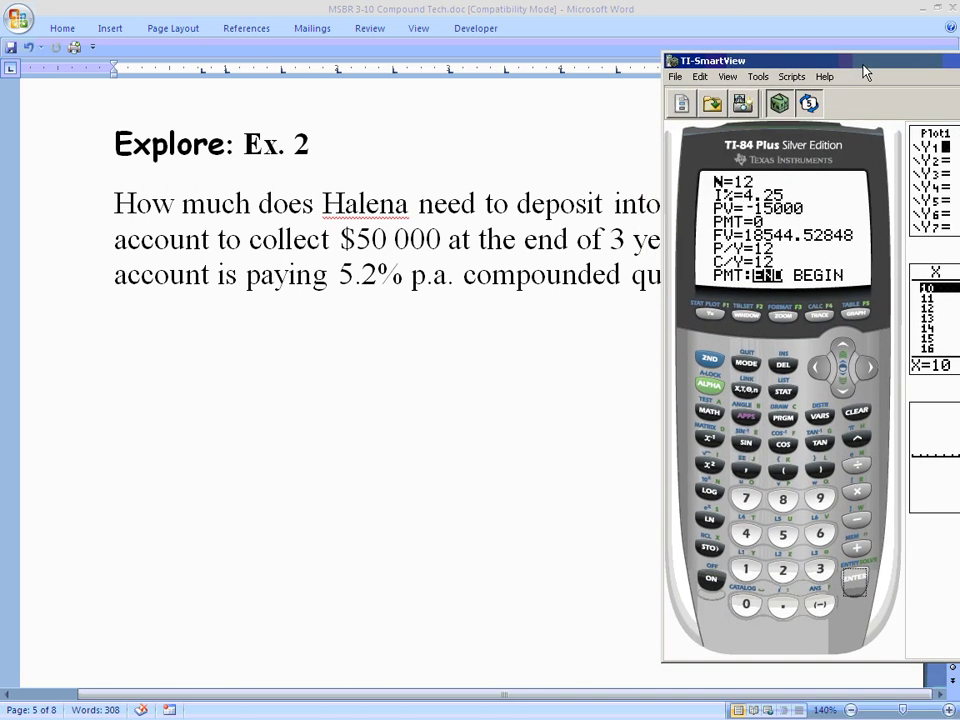
click(783, 535)
click(786, 614)
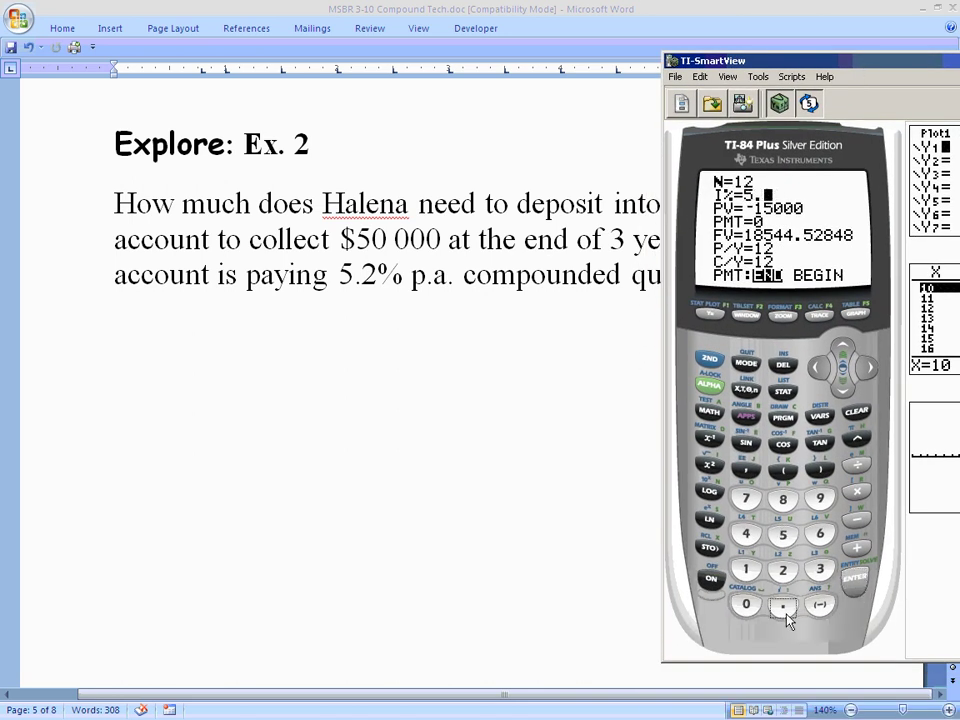
click(785, 572)
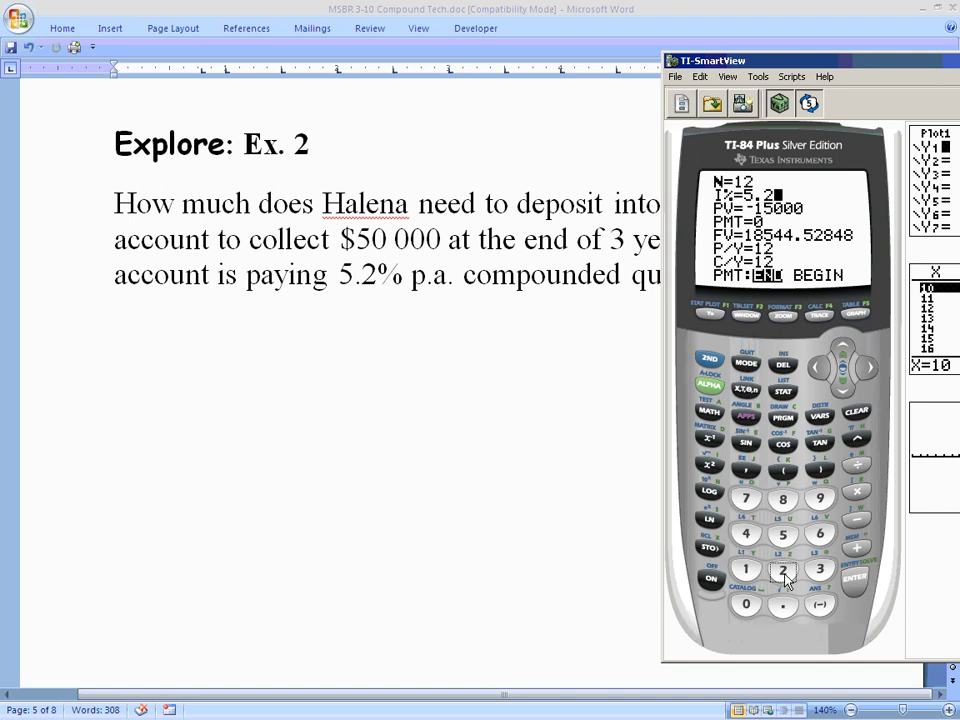
- Skip the present value and payment entries and set the future value FV to 50000
click(841, 390)
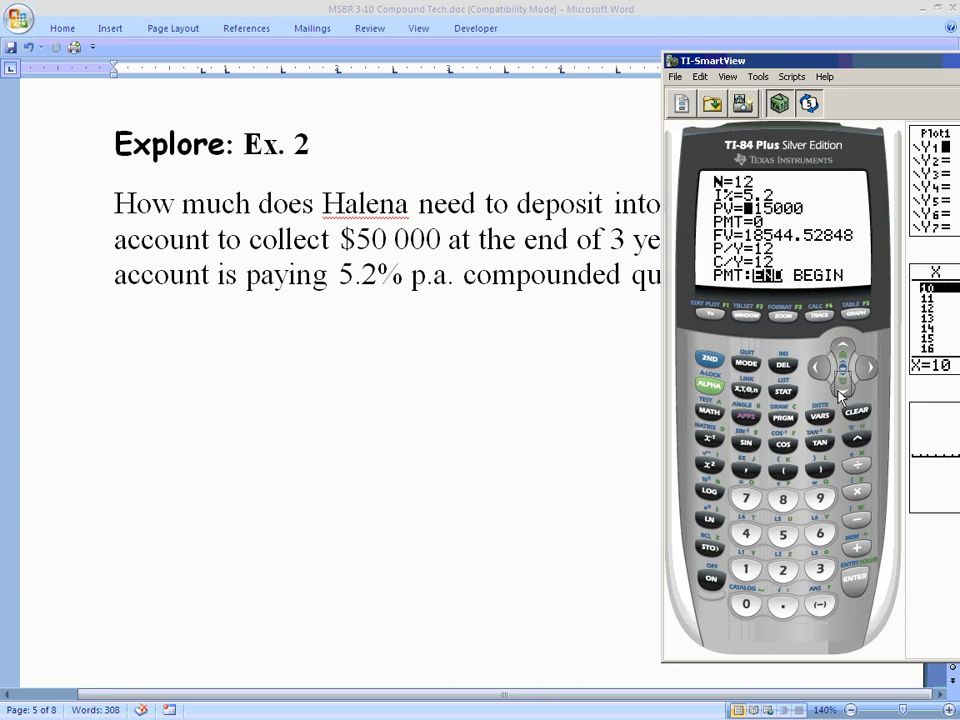
click(841, 391)
click(848, 396)
click(783, 534)
click(745, 604)
click(746, 605)
click(750, 607)
click(748, 605)
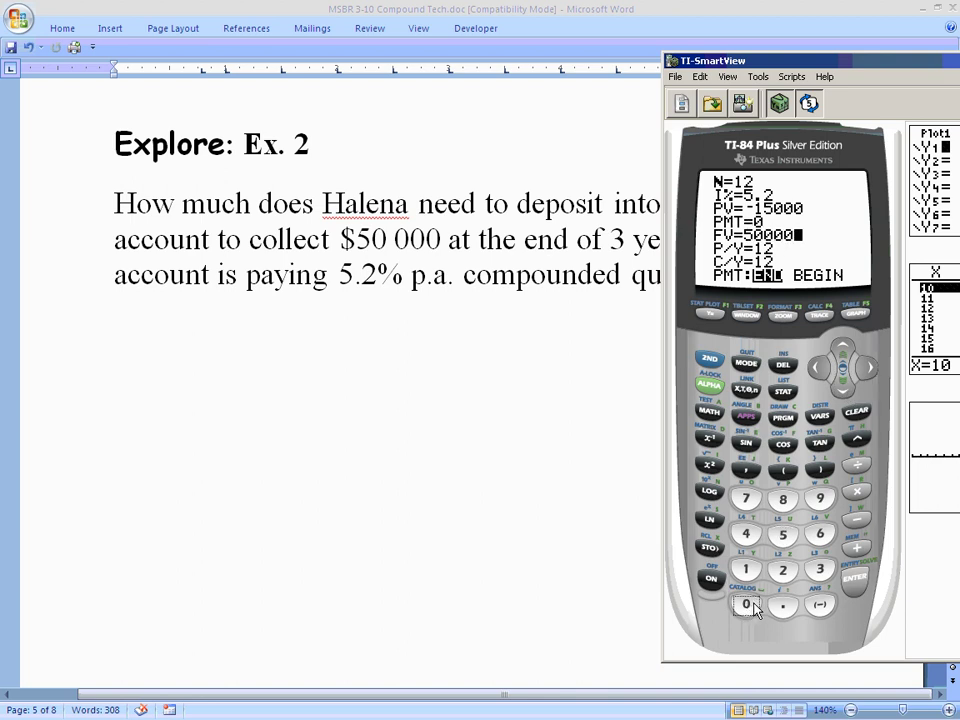
- Set P/Y and C/Y to 4 for quarterly compounding
click(844, 385)
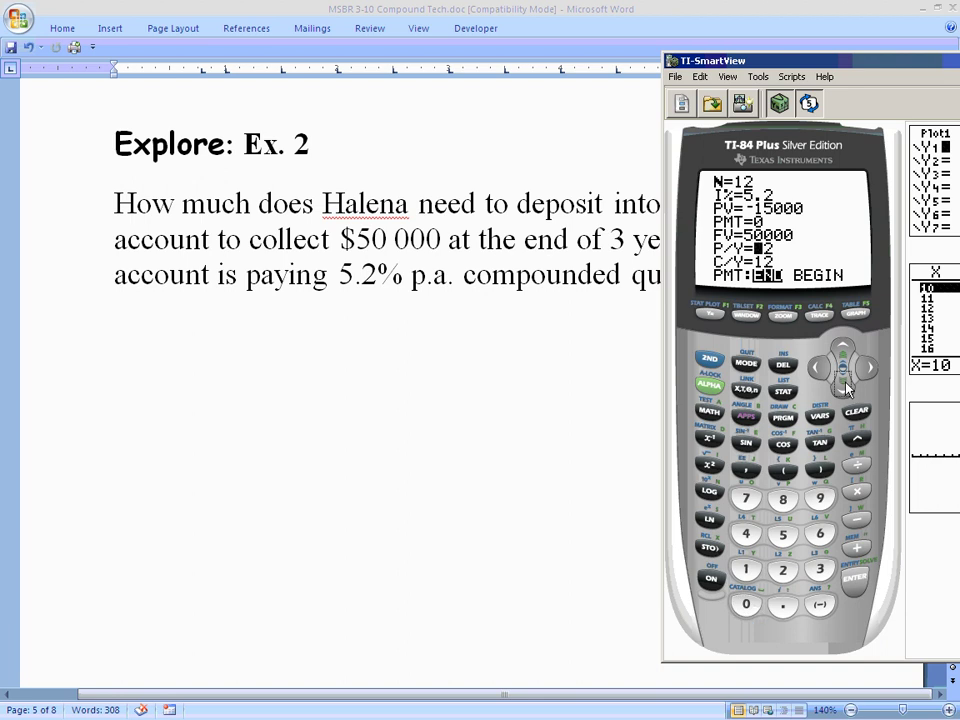
click(746, 535)
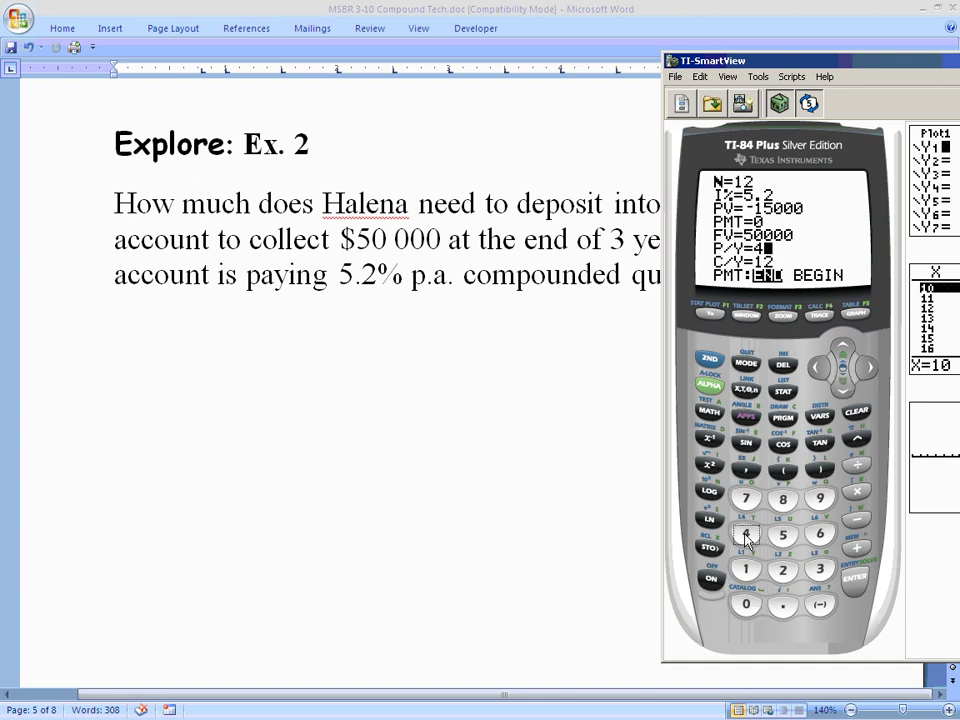
click(857, 580)
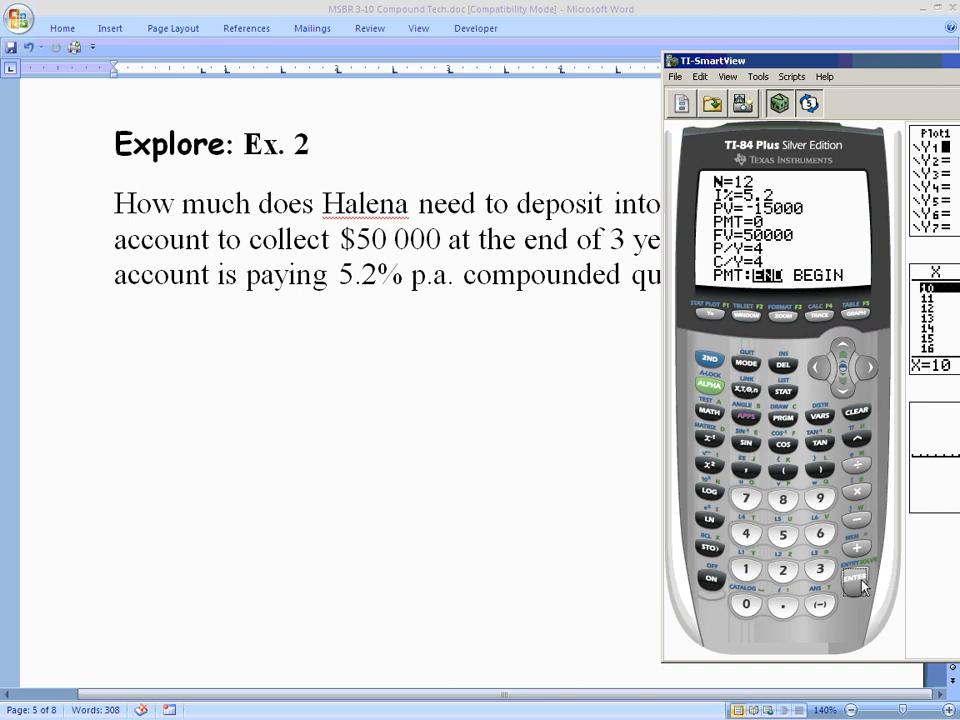
- Return to the present value PV in the finance solver and solve for it to answer Ex. 2
click(845, 350)
click(845, 350)
click(846, 352)
click(846, 352)
click(711, 390)
click(855, 580)
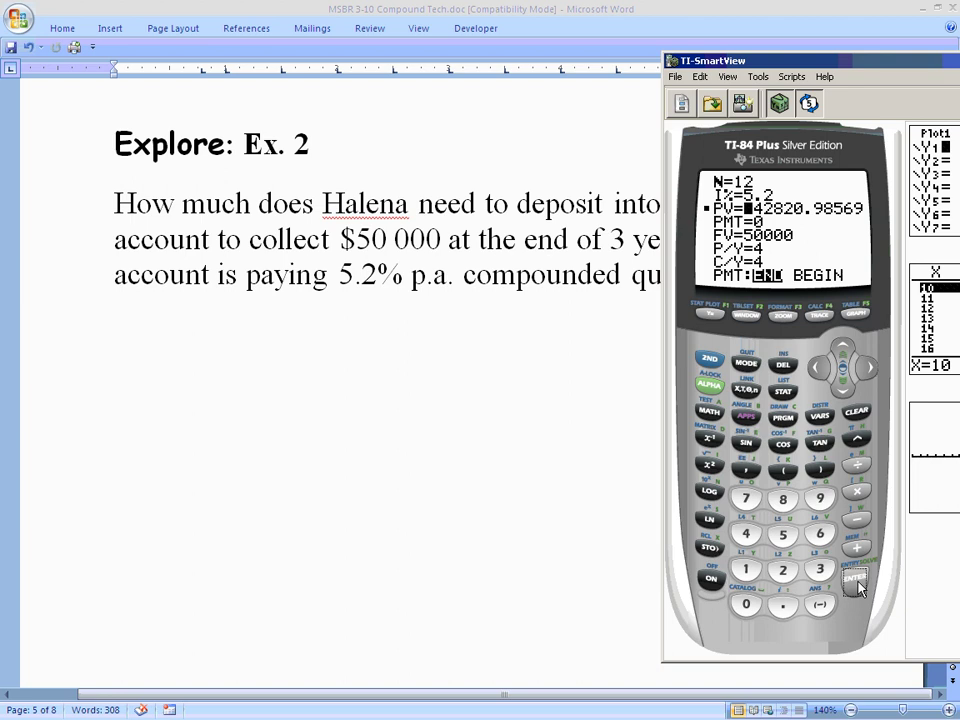
- Bring the Ex. 3 problem into view in the worksheet and place the calculator beside its text
drag(776, 64, 711, 564)
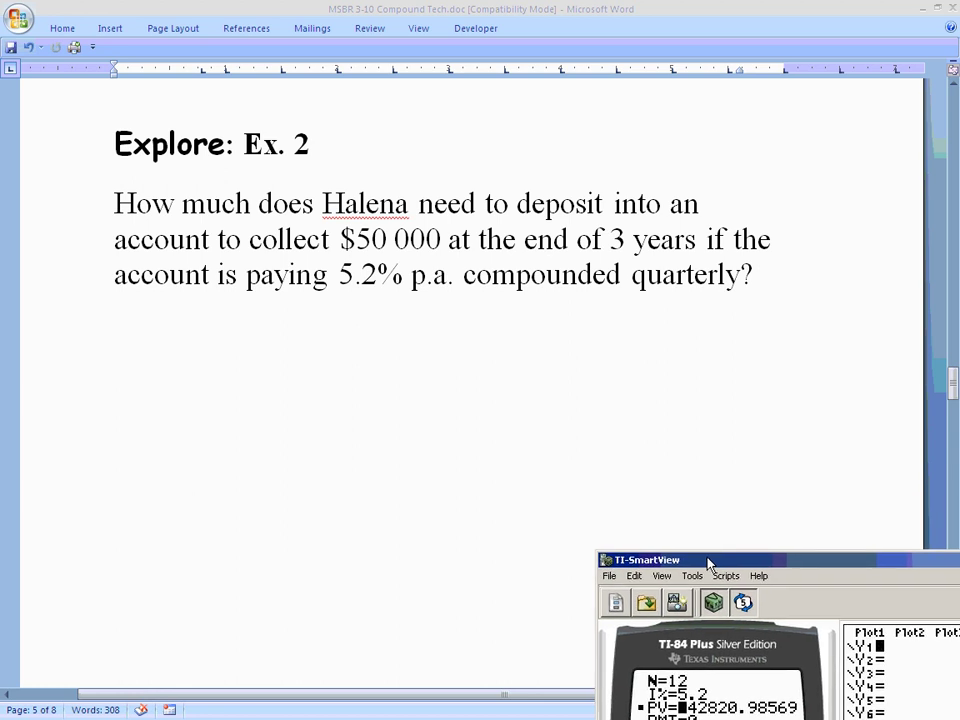
drag(953, 385, 955, 449)
drag(734, 564, 779, 296)
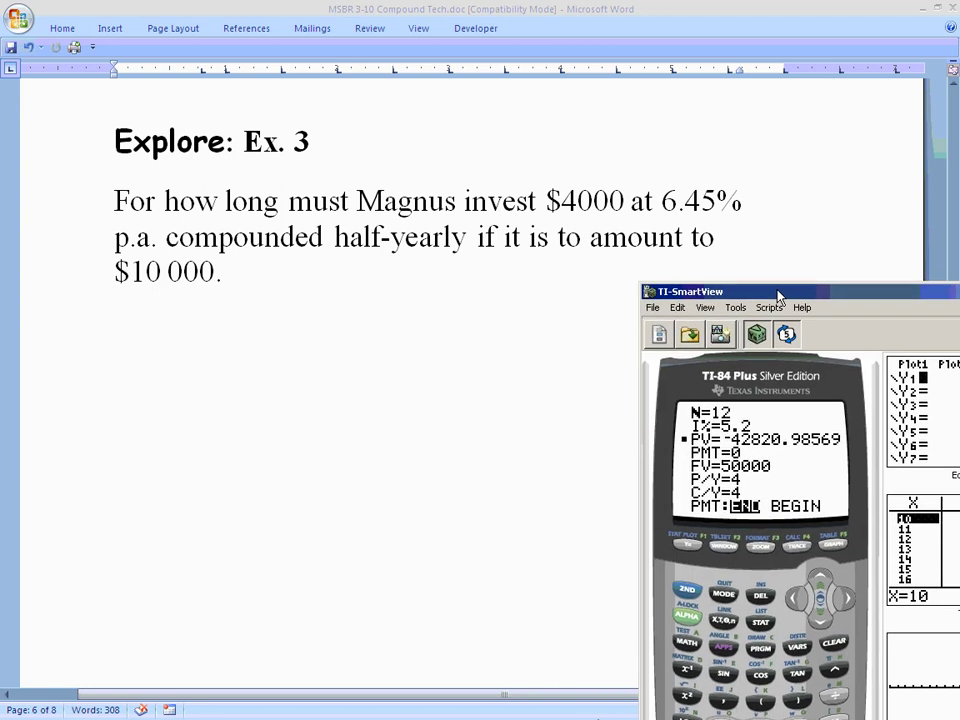
drag(778, 292, 779, 285)
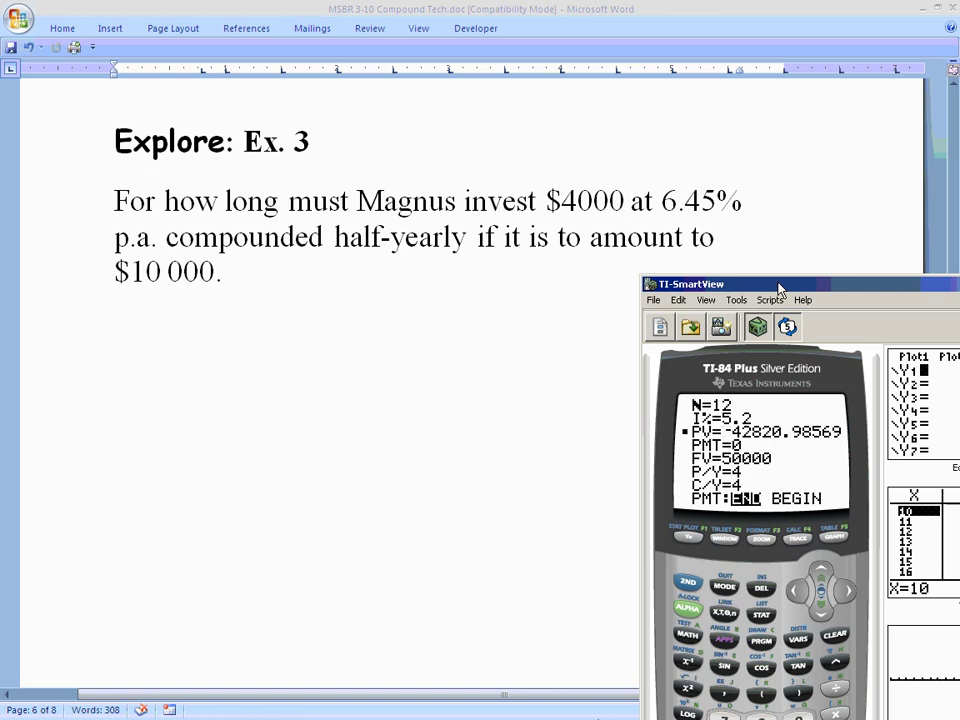
drag(779, 289, 906, 95)
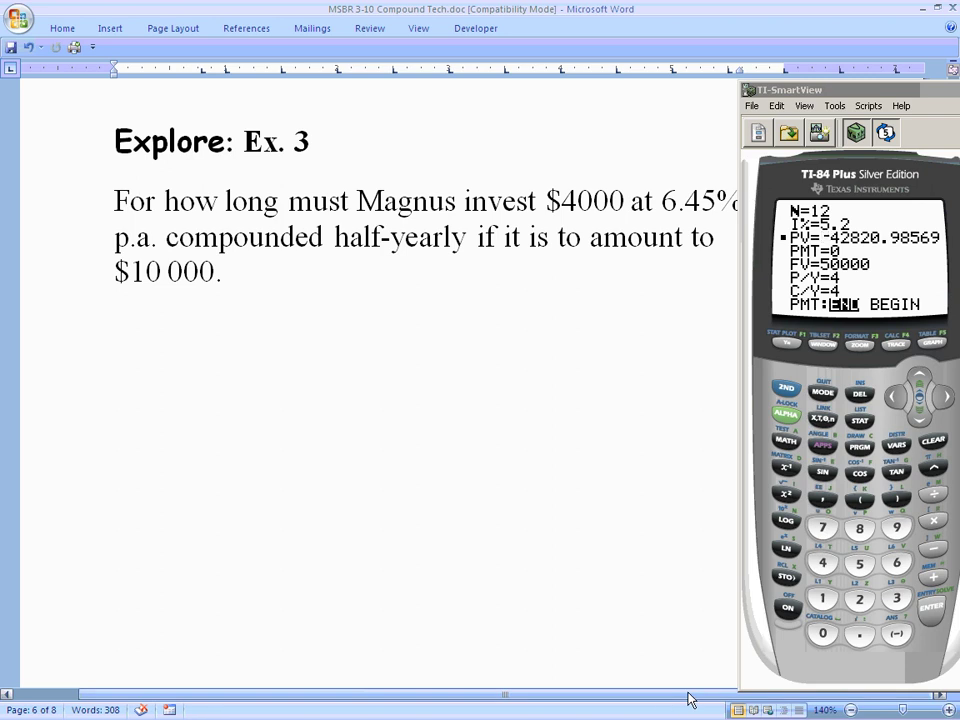
- Set the interest rate I% to 6.45 for the Ex. 3 problem and move on to the present value
click(919, 380)
click(919, 380)
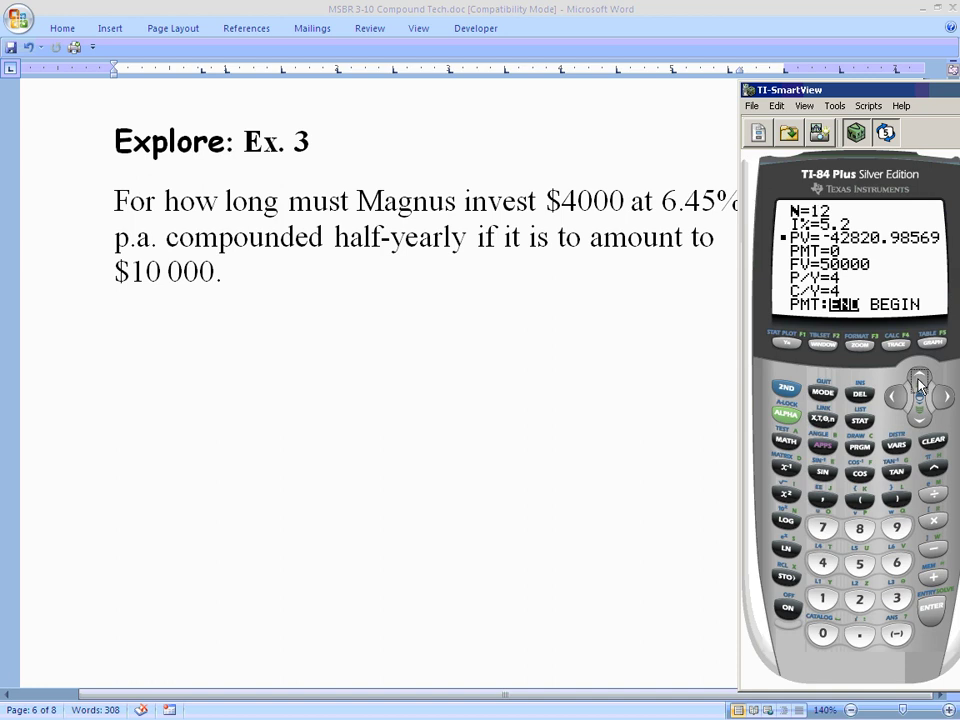
click(924, 420)
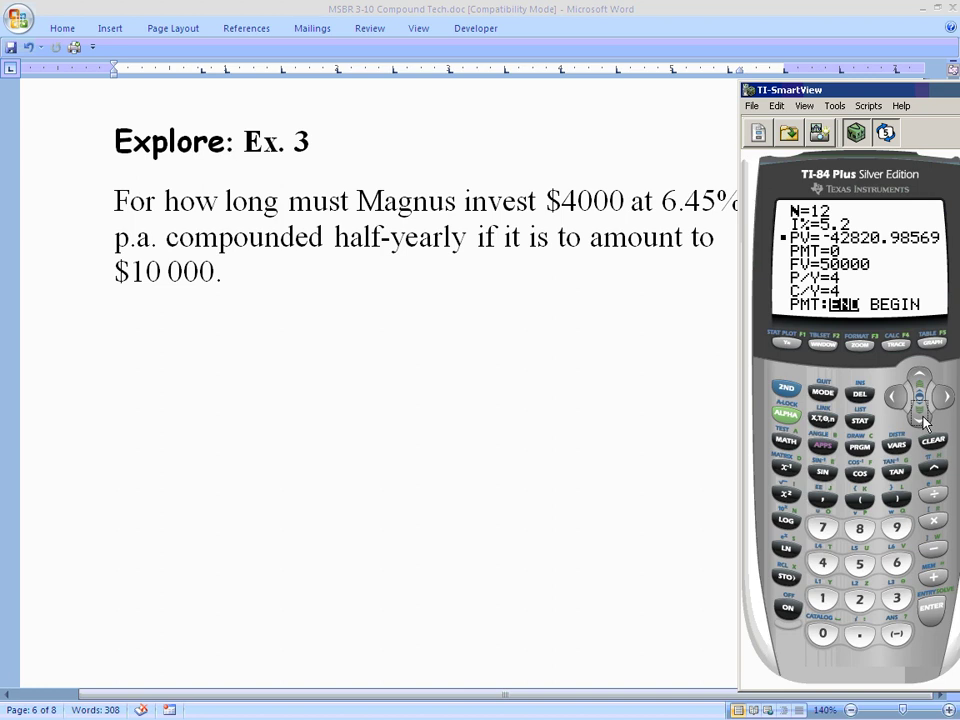
click(896, 563)
click(857, 639)
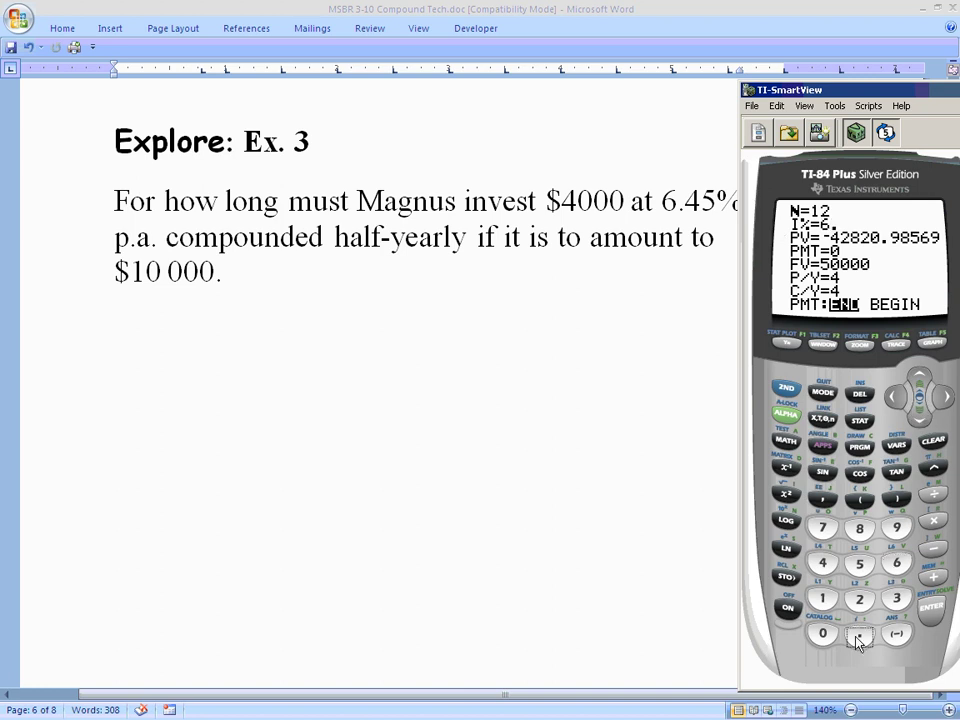
click(823, 563)
click(860, 565)
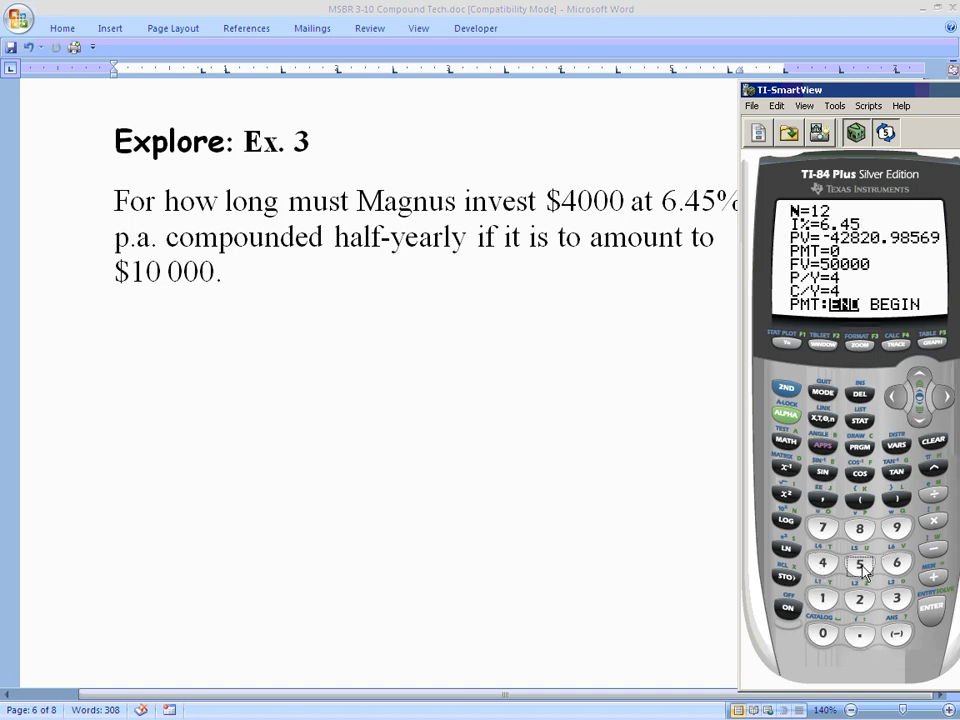
click(921, 420)
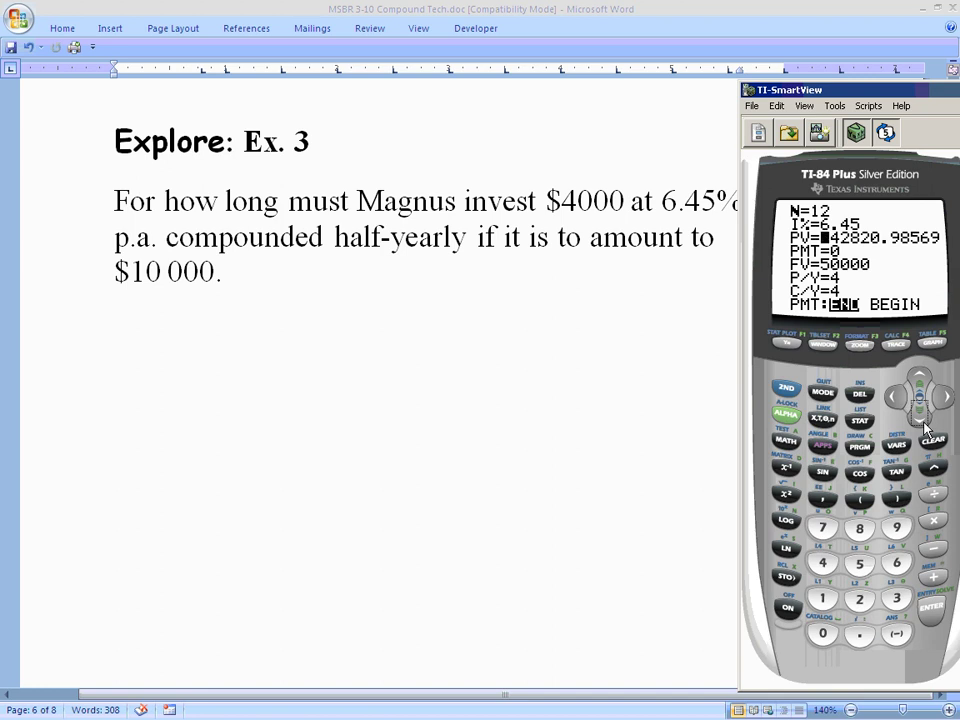
- Enter 4000 as a positive present value PV, skip past it, and return to the PV line
click(822, 563)
click(823, 635)
click(823, 635)
click(823, 635)
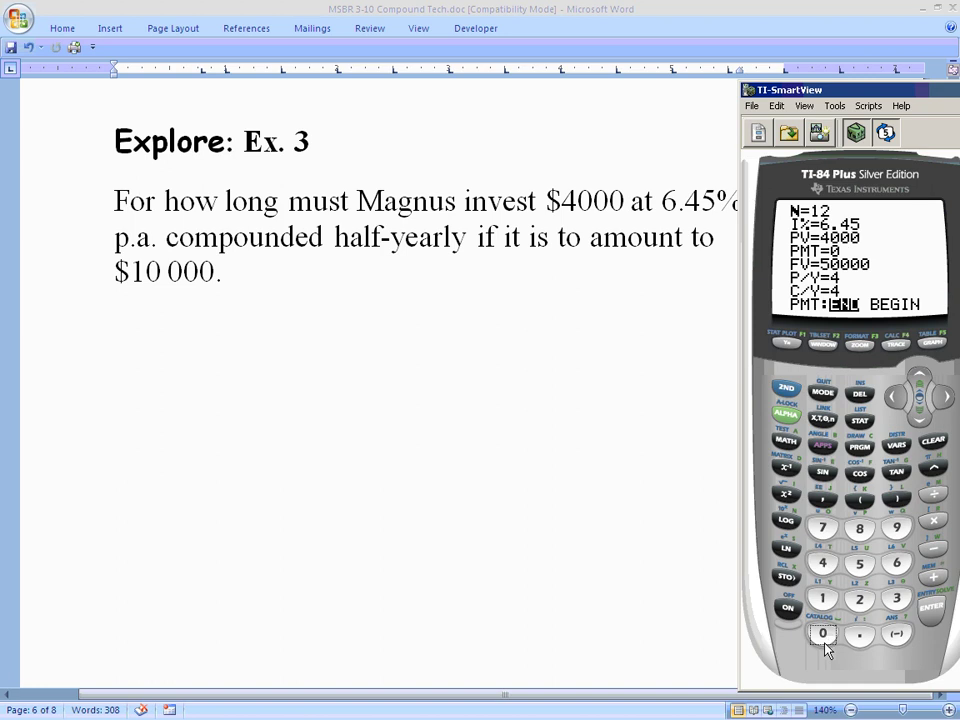
click(920, 420)
click(920, 420)
click(920, 382)
click(920, 384)
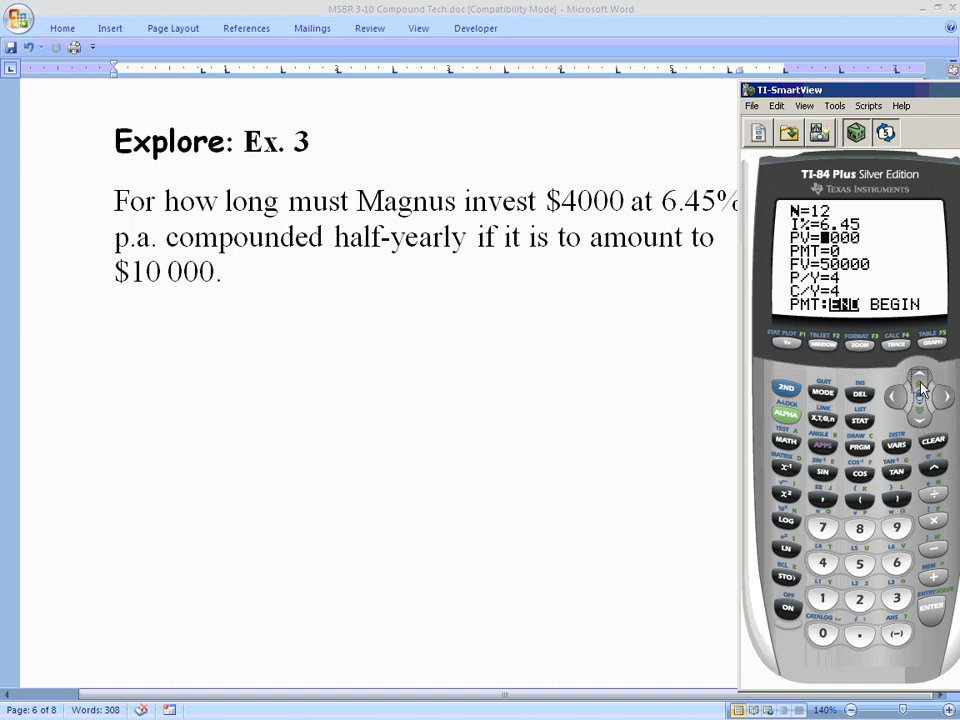
- Set the present value PV to -4000
click(896, 633)
click(822, 564)
click(822, 633)
click(822, 633)
click(822, 633)
- Skip the payment entry and set the future value FV to 10000
click(920, 424)
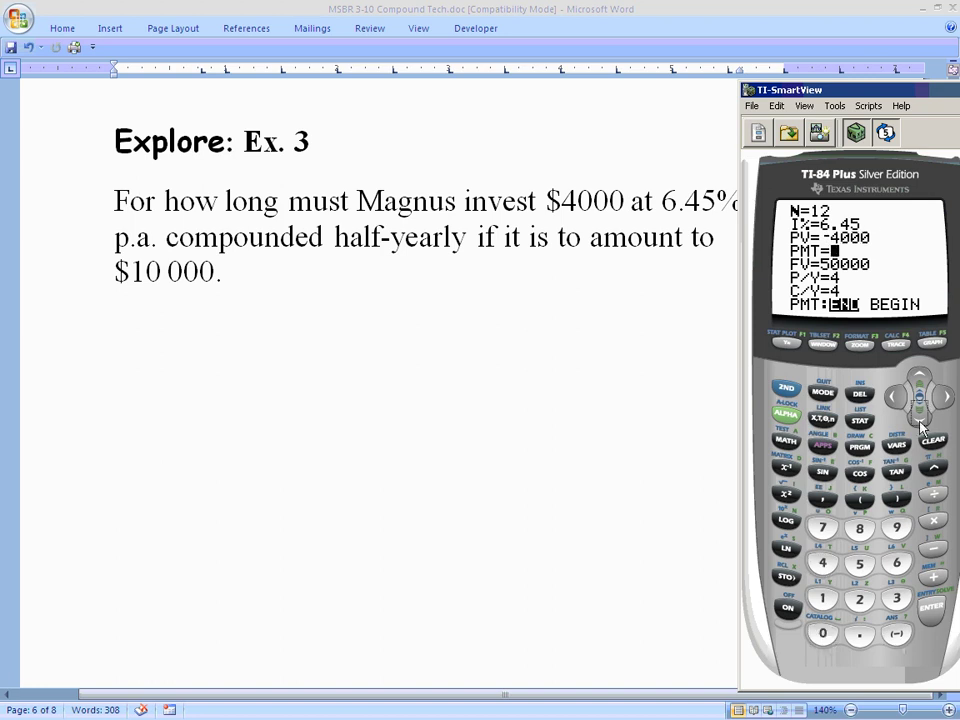
click(920, 424)
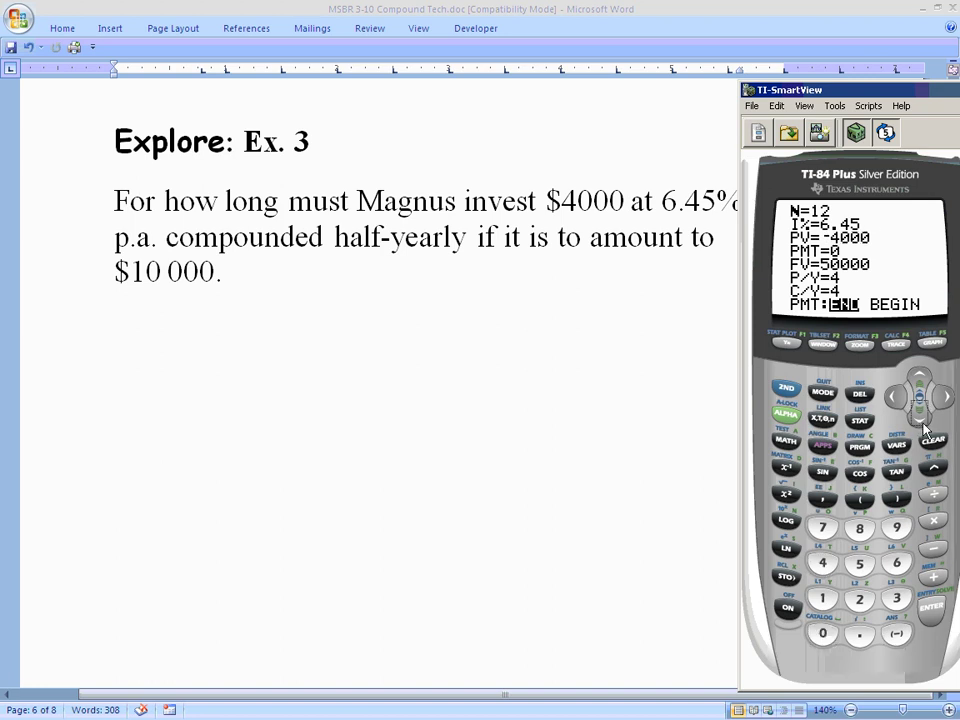
click(822, 598)
click(822, 633)
click(822, 633)
click(822, 633)
click(822, 633)
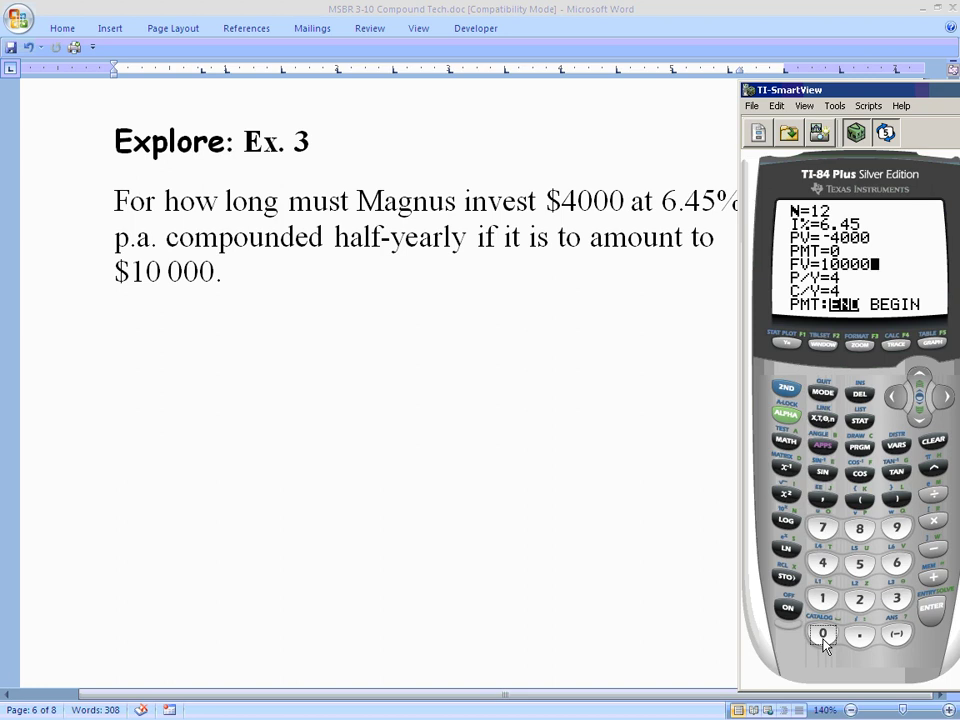
- Set P/Y and C/Y to 2 for half-yearly compounding
click(926, 421)
click(858, 606)
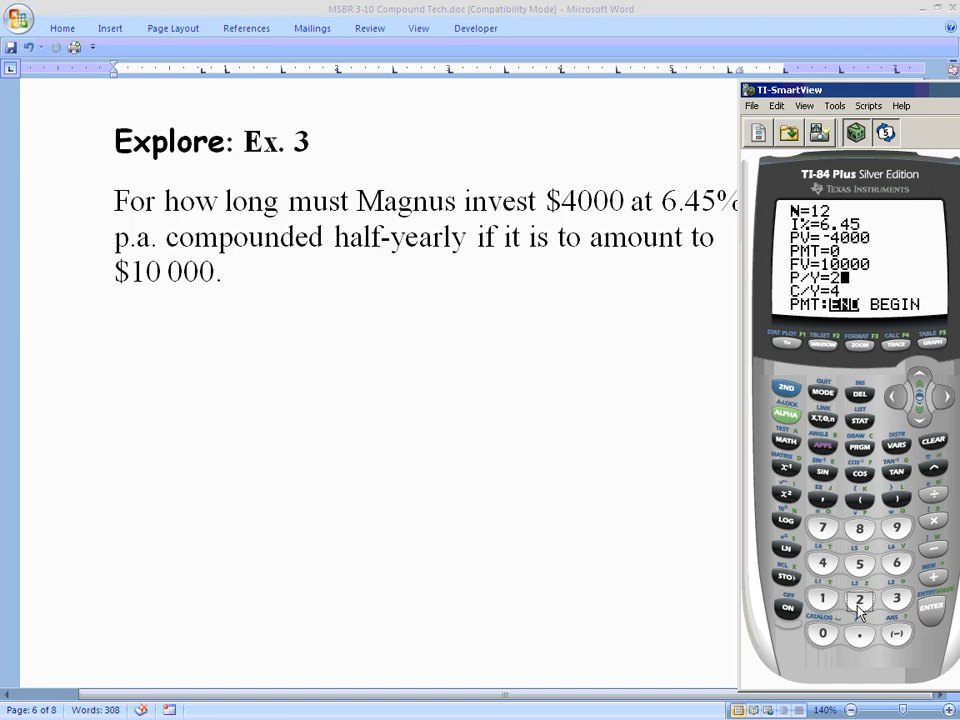
click(921, 417)
- Return to N in the finance solver and solve for the number of compounding periods
click(922, 385)
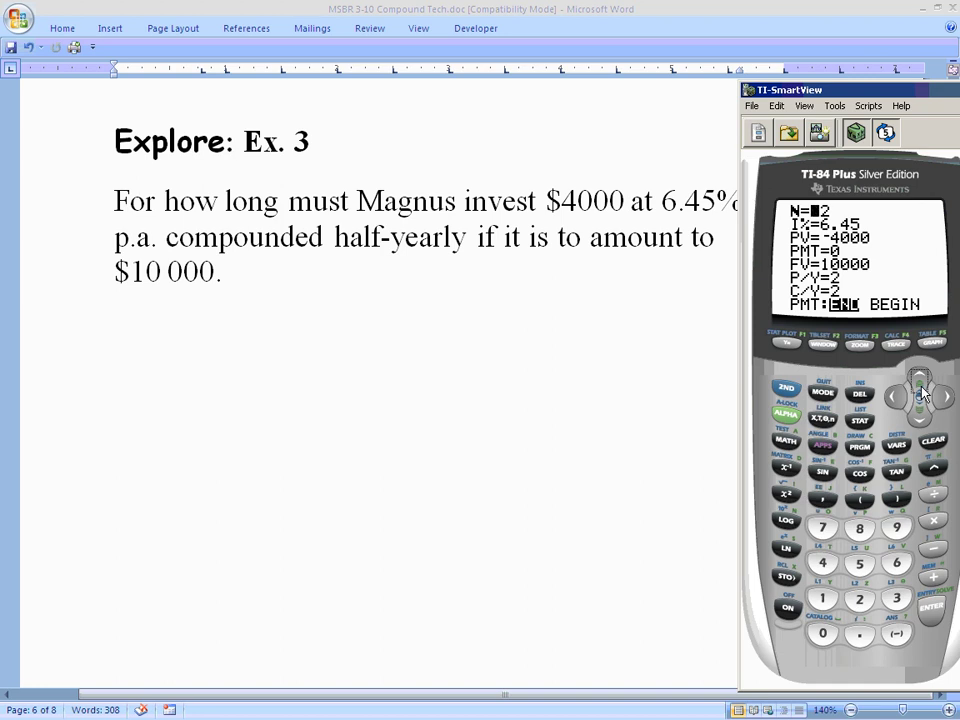
click(787, 415)
click(930, 608)
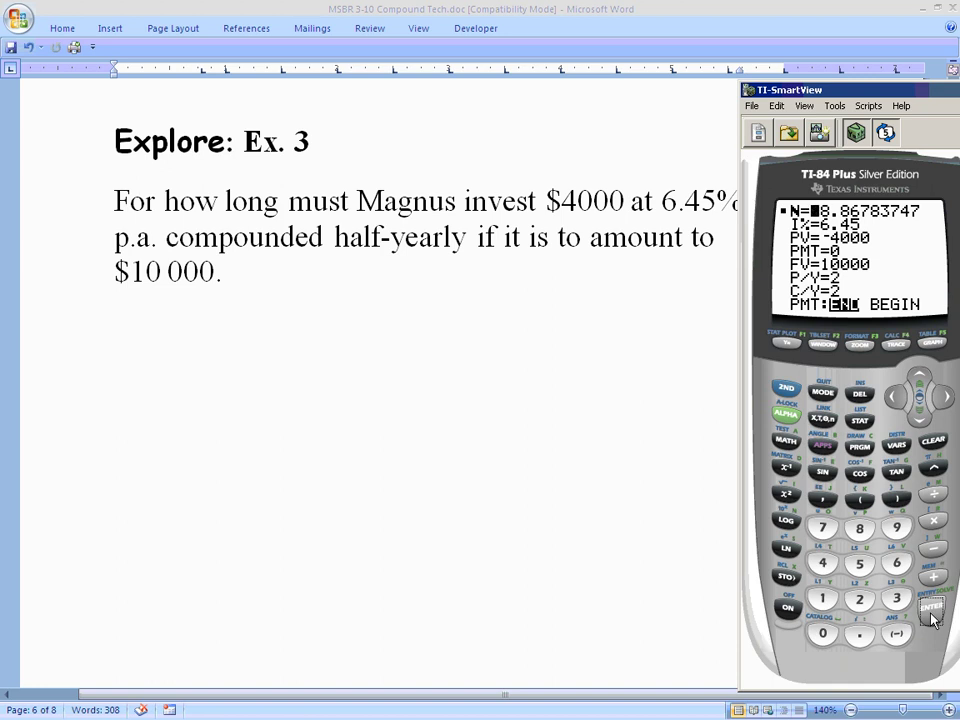
- Handwrite 28.868 in red on the blank area below the Ex. 3 problem
drag(70, 398, 120, 441)
mouse_move(133, 390)
mouse_down()
mouse_move(124, 402)
mouse_move(134, 391)
mouse_up()
mouse_move(224, 390)
mouse_down()
mouse_move(200, 447)
mouse_move(228, 389)
mouse_move(246, 428)
mouse_up()
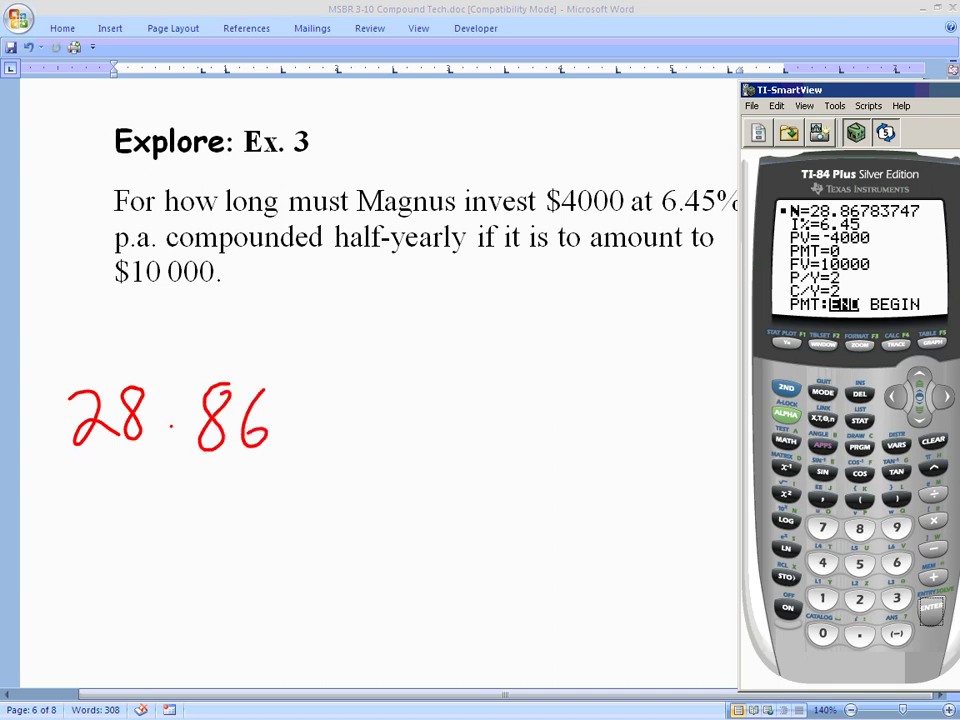
mouse_move(308, 389)
mouse_down()
mouse_move(296, 384)
mouse_move(306, 388)
mouse_up()
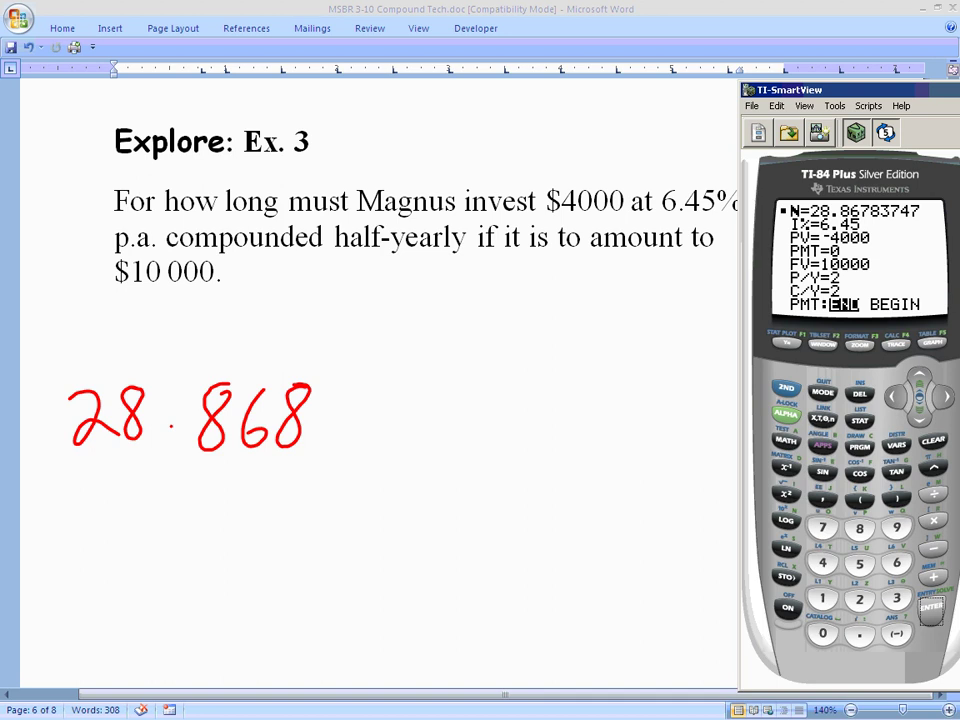
- Handwrite the formula N = kn in red directly above the 28.868
mouse_move(170, 298)
mouse_down()
mouse_move(166, 346)
mouse_move(206, 290)
mouse_up()
drag(300, 314, 340, 312)
mouse_move(298, 329)
mouse_down()
mouse_move(391, 316)
mouse_move(392, 354)
mouse_up()
mouse_move(418, 318)
mouse_down()
mouse_move(420, 356)
mouse_move(477, 318)
mouse_move(487, 350)
mouse_up()
- Complete the handwritten equation as 28.868 = 2n, underlining "half-yearly" in the problem text
drag(322, 406, 350, 404)
drag(326, 421, 356, 419)
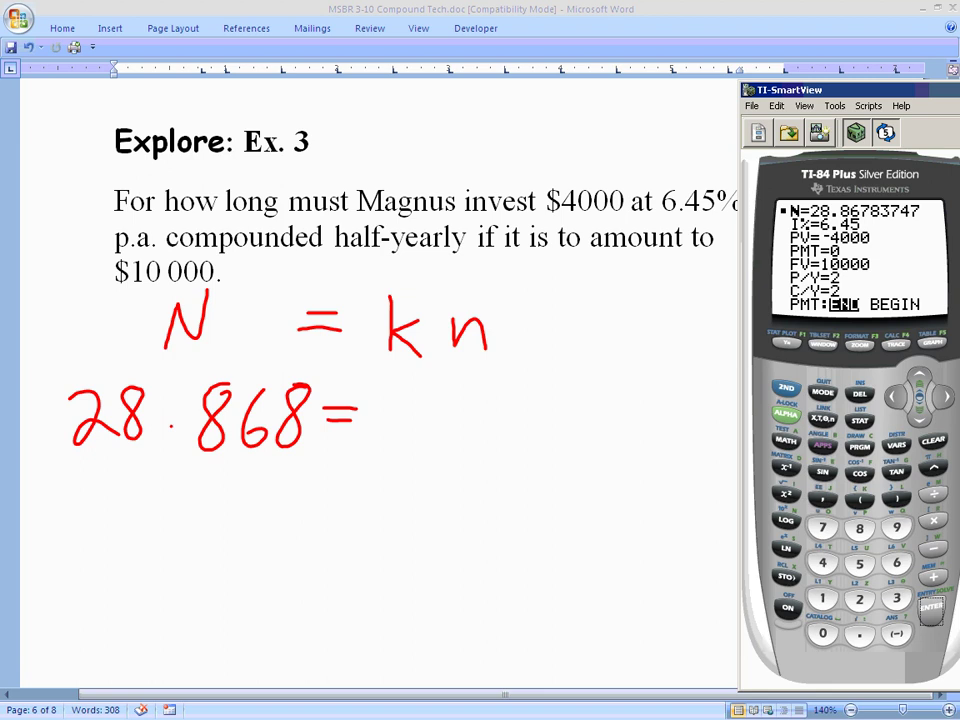
drag(339, 250, 485, 249)
mouse_move(380, 402)
mouse_down()
mouse_move(379, 455)
mouse_move(495, 463)
mouse_up()
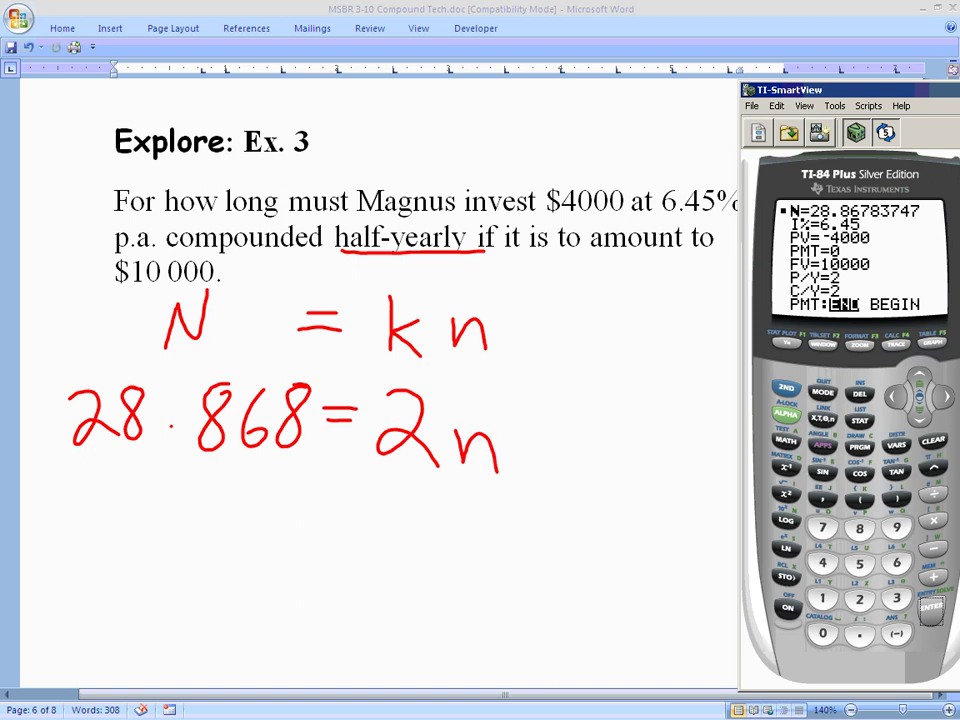
- Divide both sides of the handwritten equation by 2, drawing a fraction line and a 2 under each side
drag(372, 474, 498, 462)
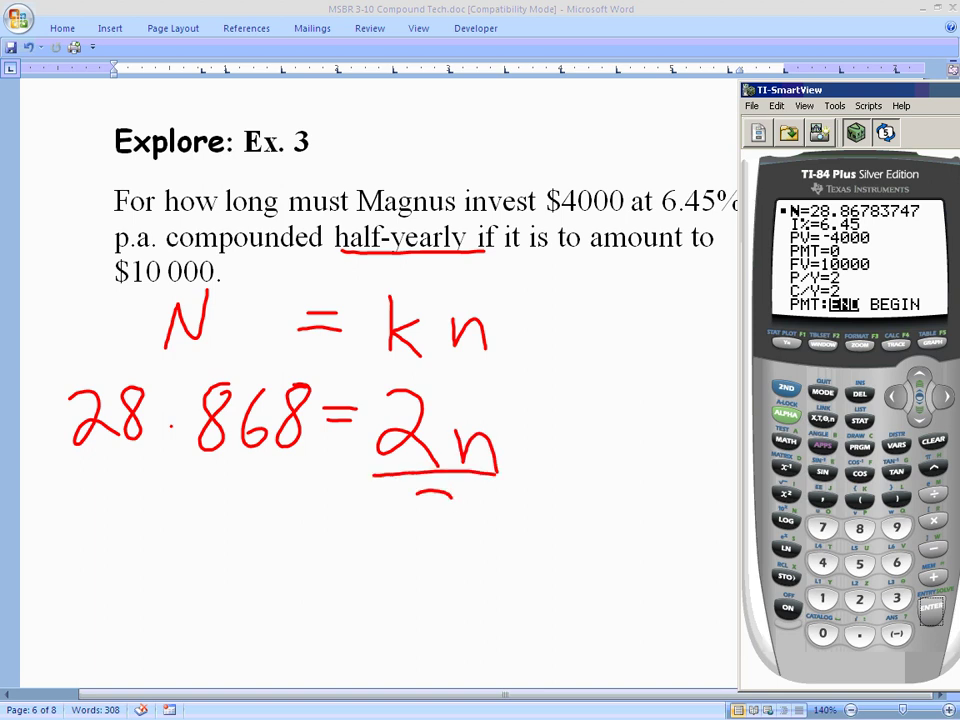
drag(408, 505, 460, 535)
drag(82, 478, 300, 462)
mouse_move(165, 505)
mouse_down()
mouse_move(182, 530)
mouse_move(225, 550)
mouse_up()
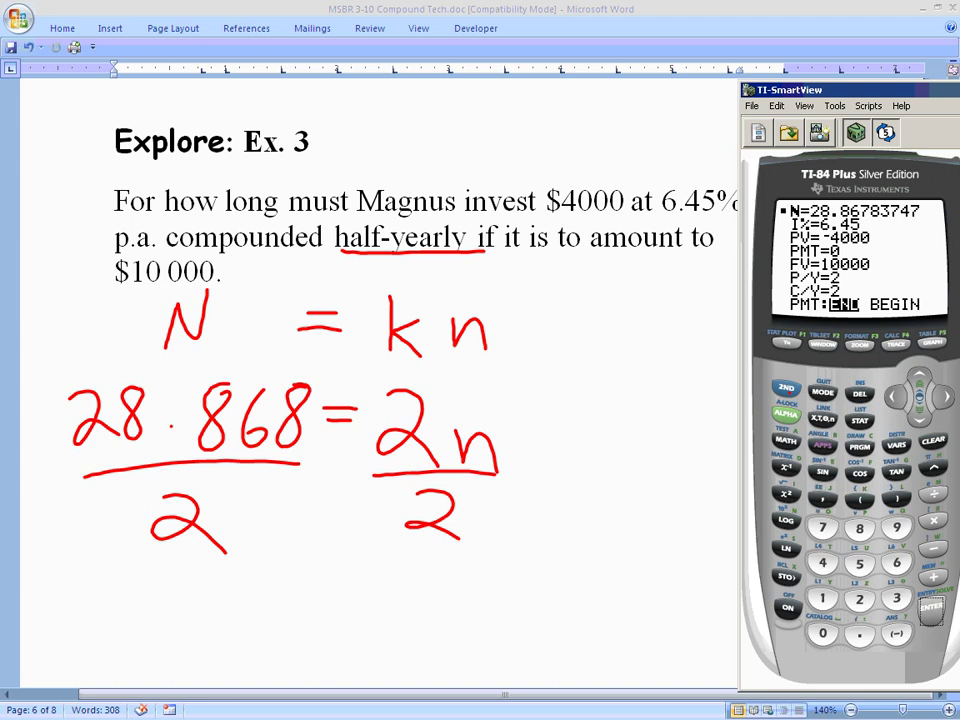
- Clear the red handwriting and calculate 28.868/2 on the calculator's home screen
key(Escape)
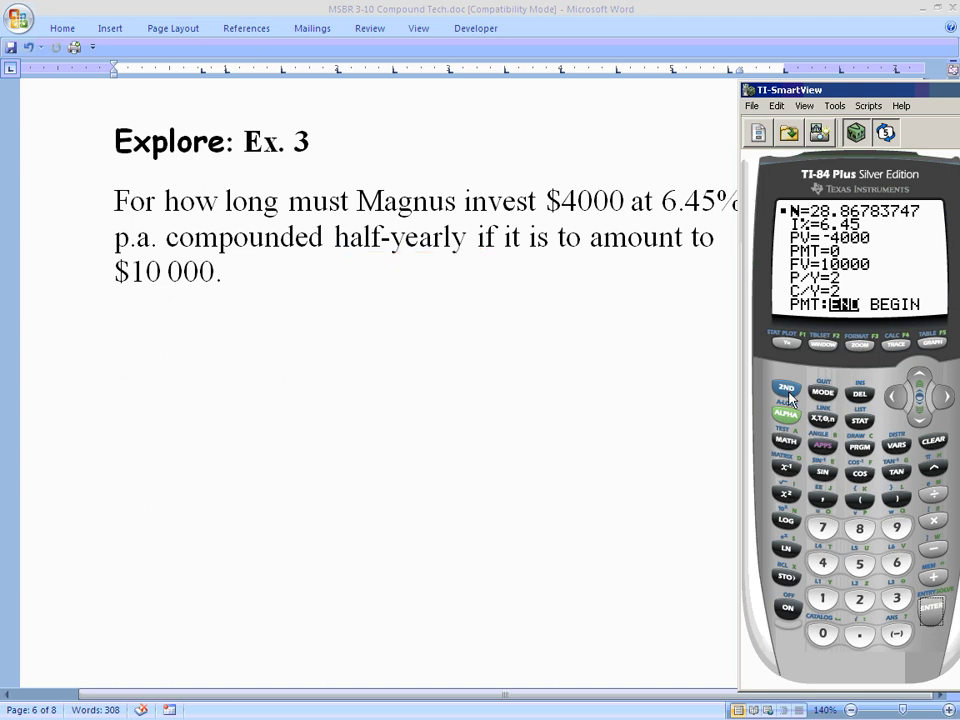
click(822, 395)
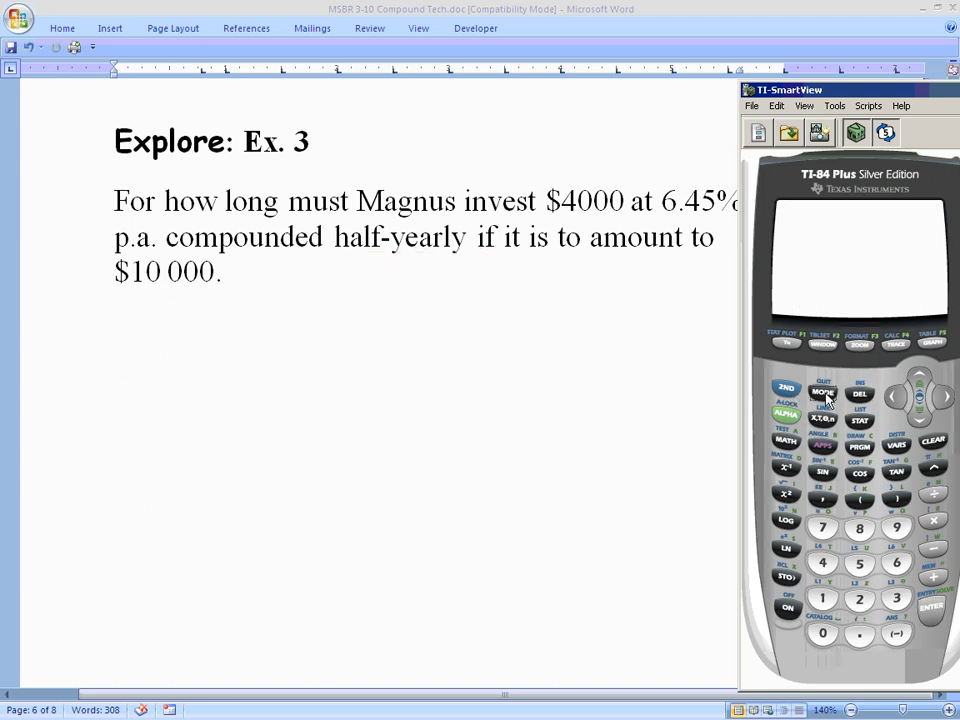
click(859, 600)
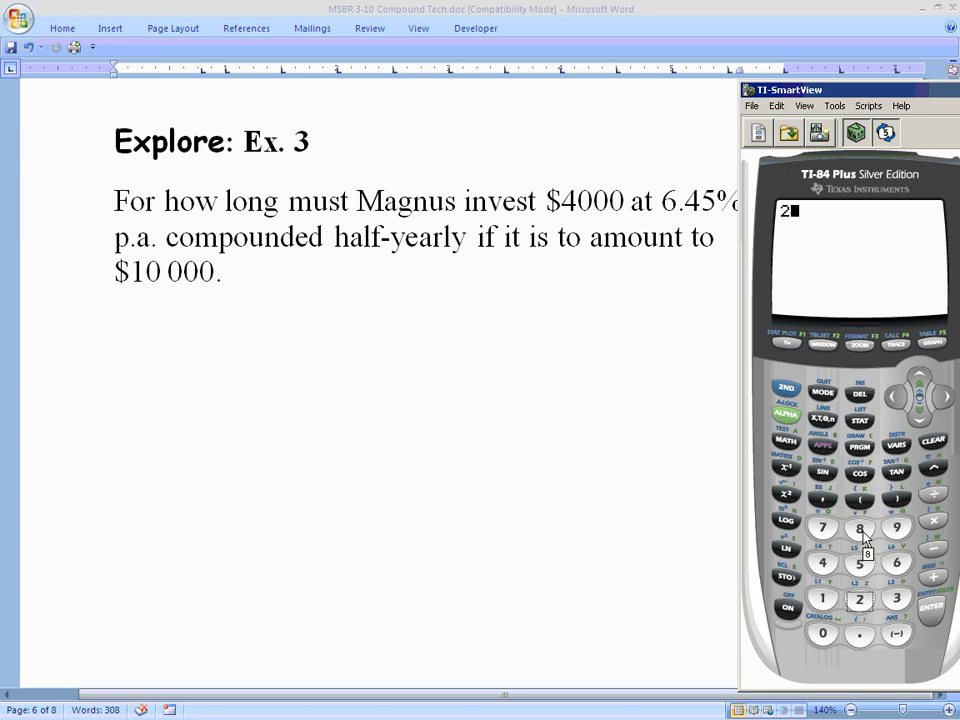
click(862, 532)
click(857, 640)
click(860, 531)
click(896, 563)
click(860, 532)
click(933, 494)
click(859, 601)
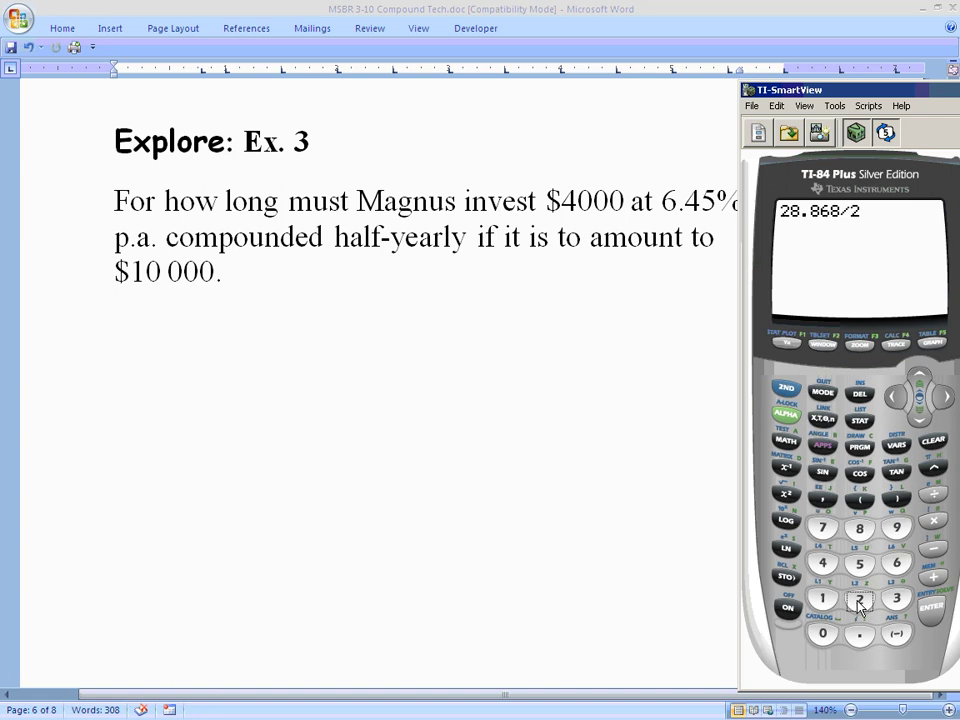
click(931, 610)
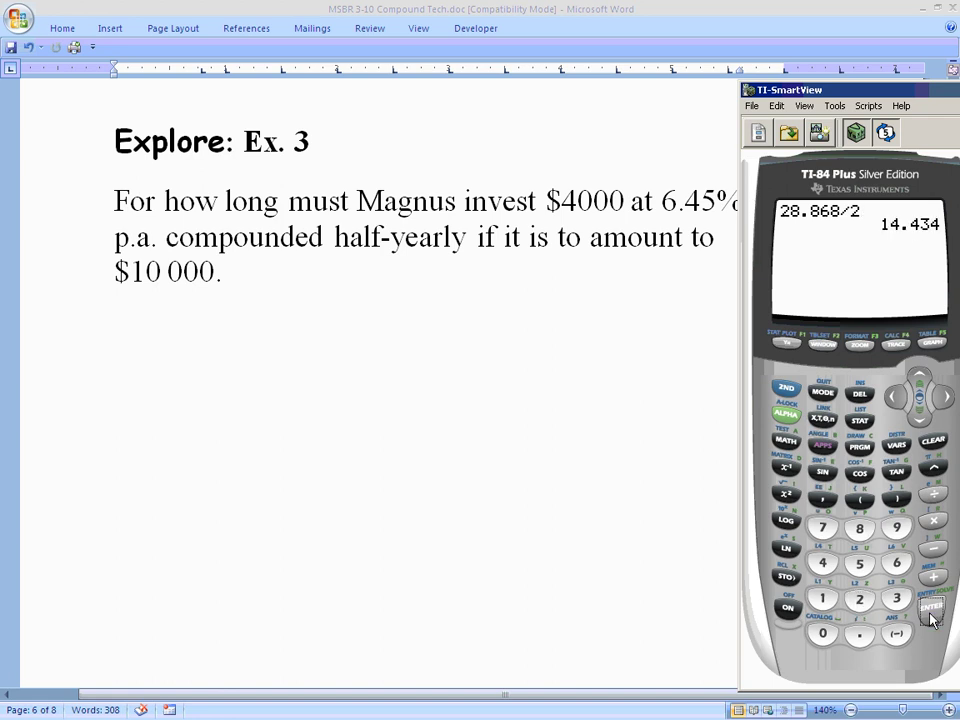